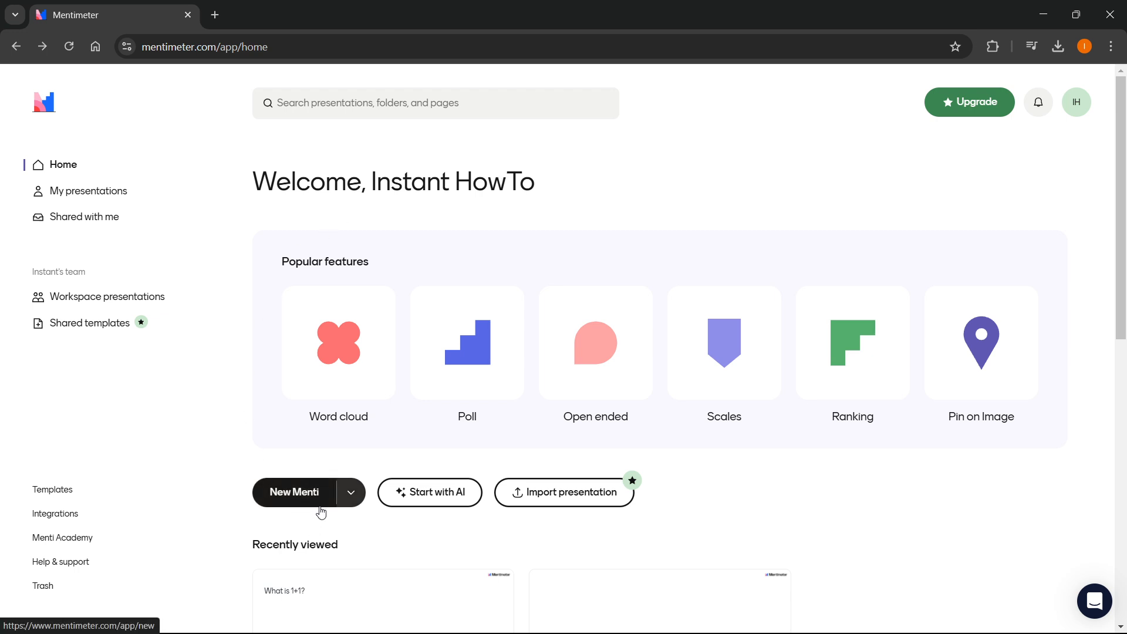
Create a new quiz from the blank template and start building it from scratch.
left_click(352, 496)
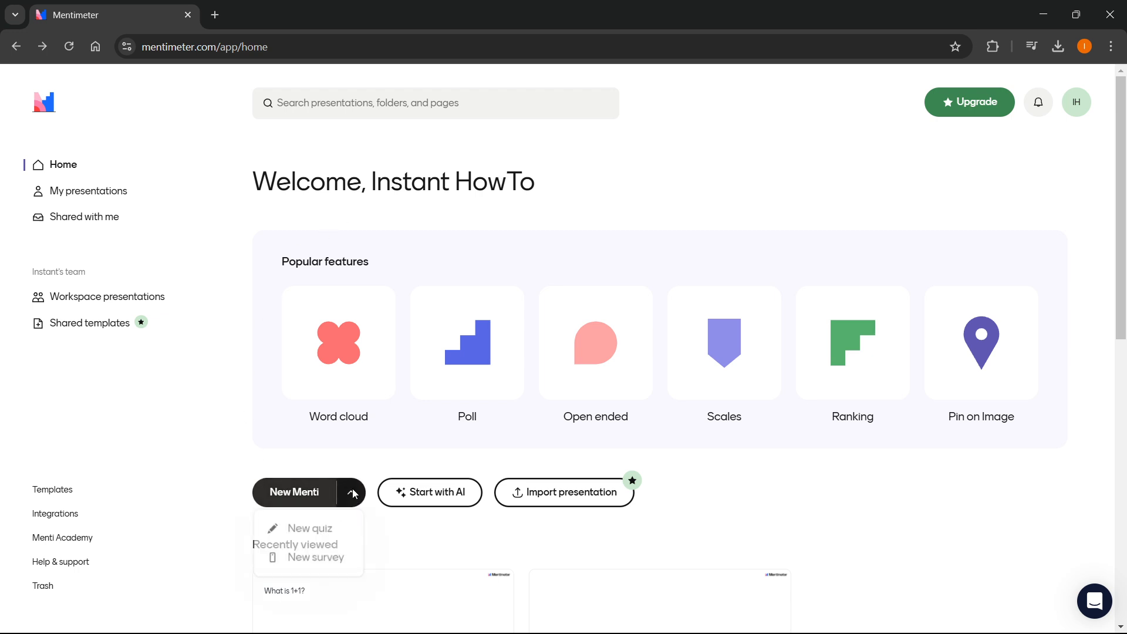
left_click(313, 532)
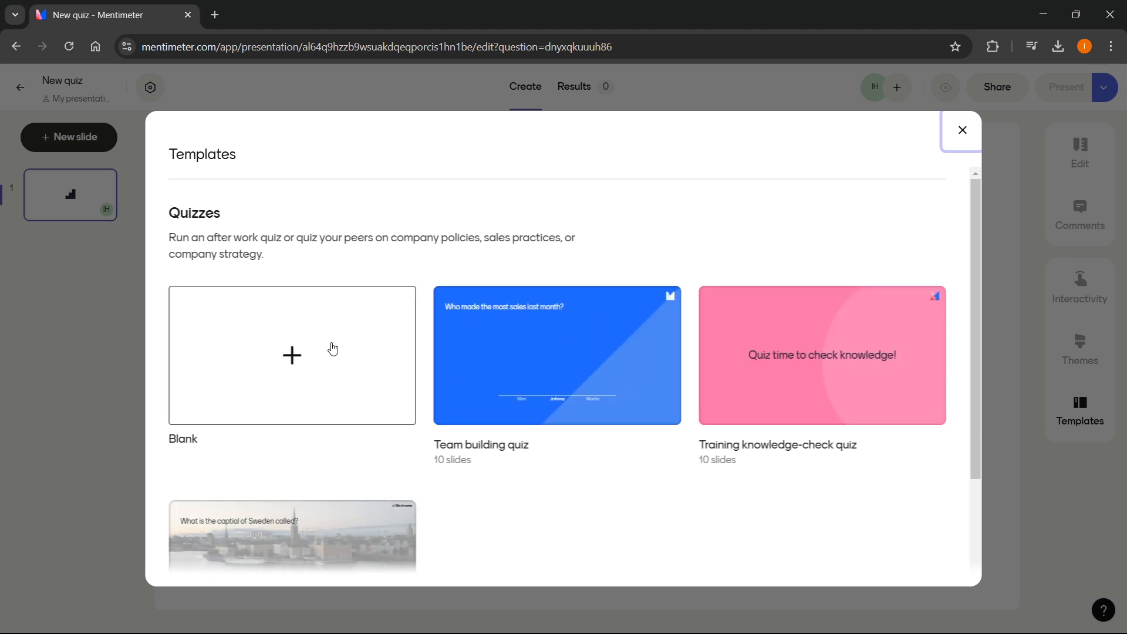
left_click(297, 340)
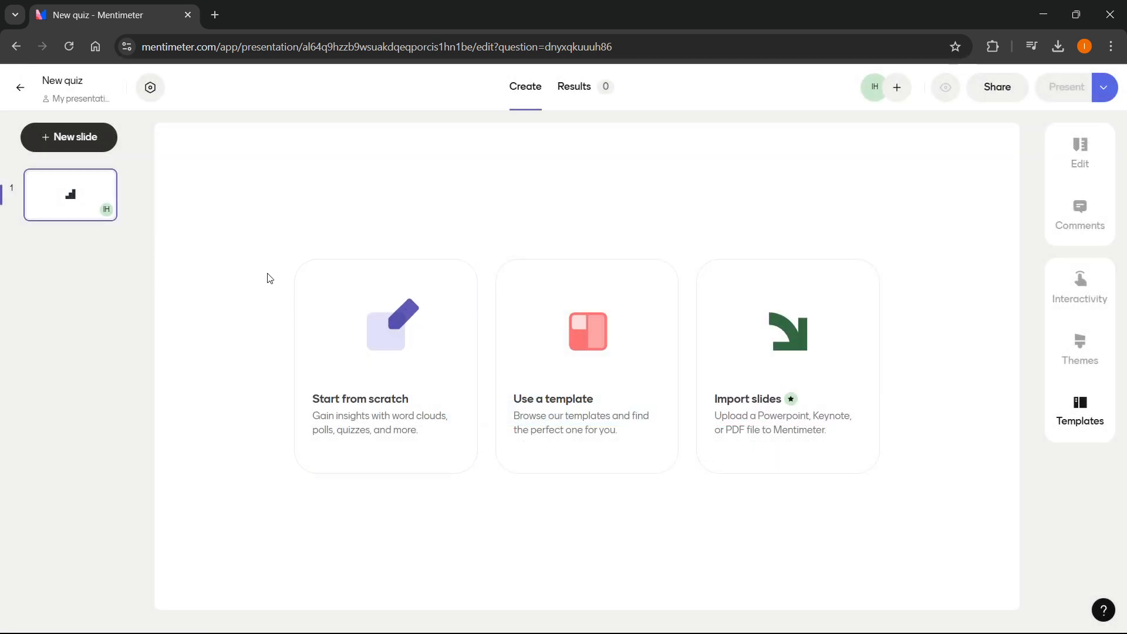
left_click(393, 362)
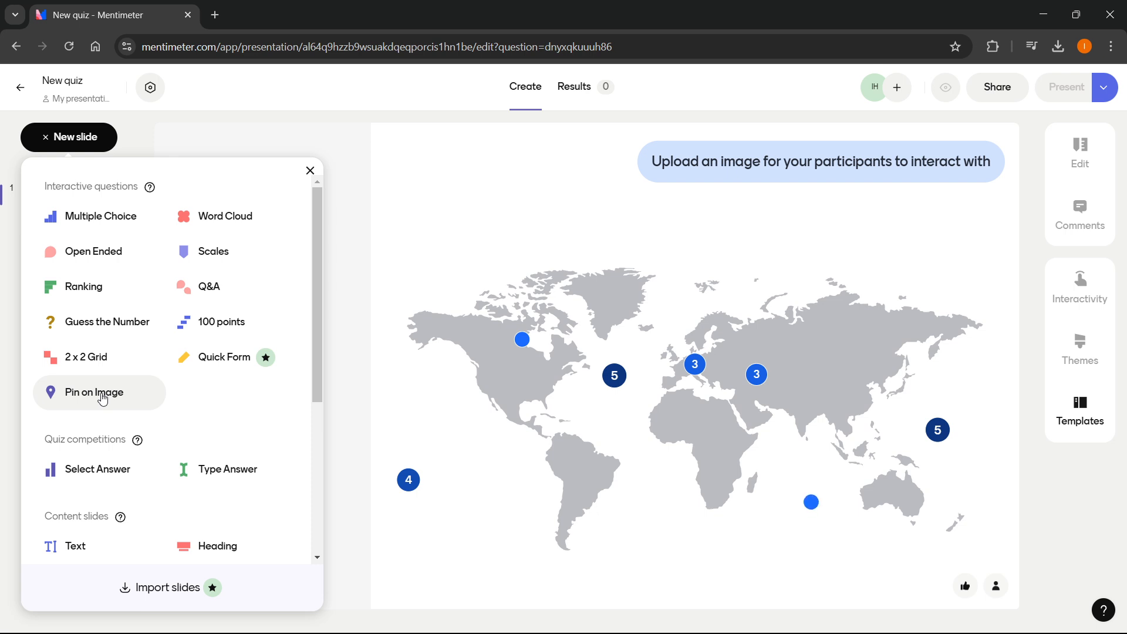
Look through the available slide types and make the first slide a Multiple Choice question.
scroll(100, 395, "down", 4)
scroll(130, 364, "up", 4)
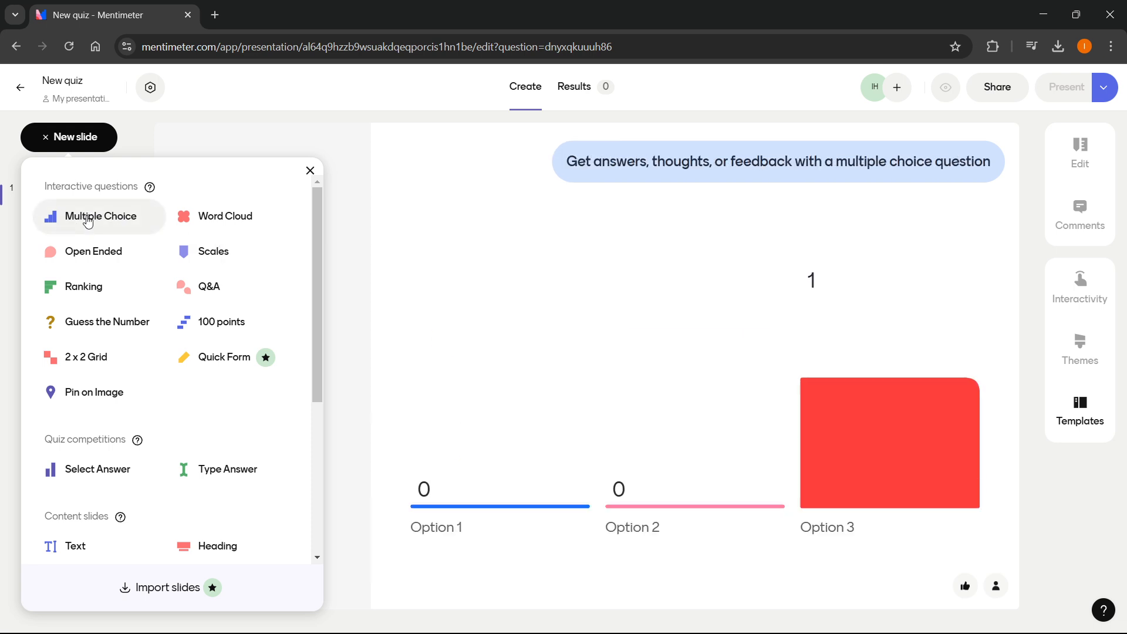
left_click(156, 223)
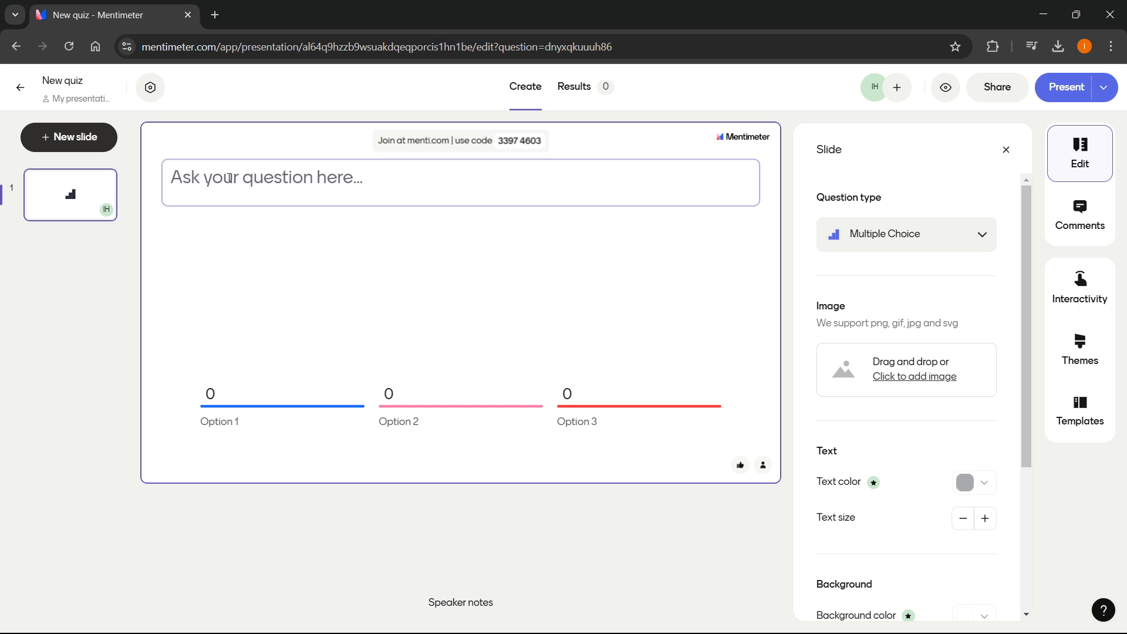
Enter "What is 1+1?" as the question on the first slide.
left_click(263, 179)
type("W")
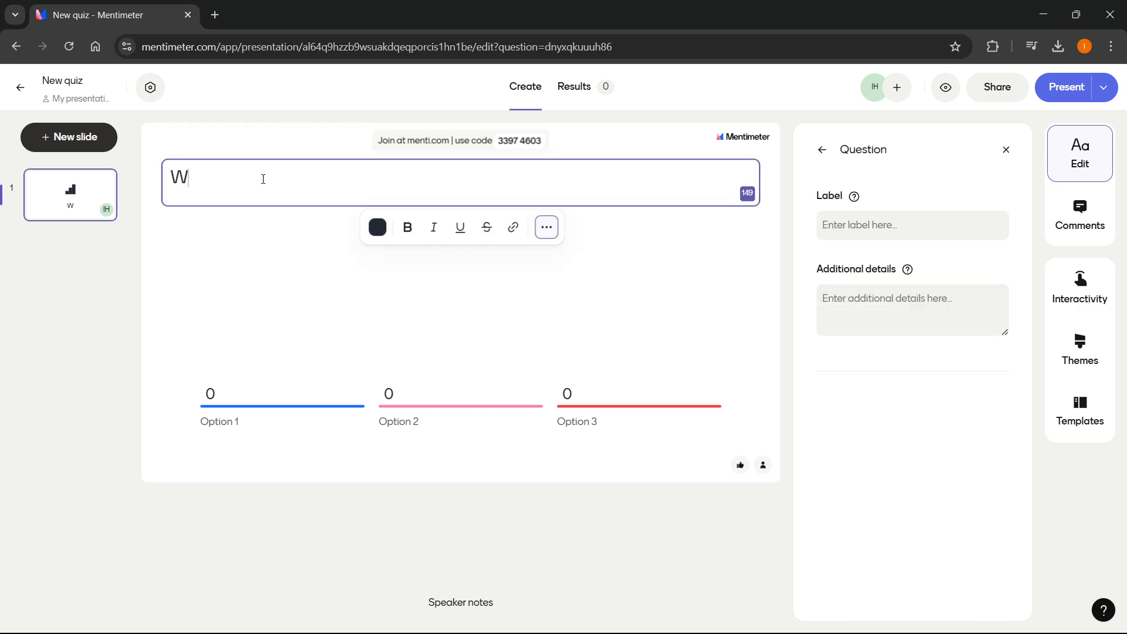
type("hat is 1+1?")
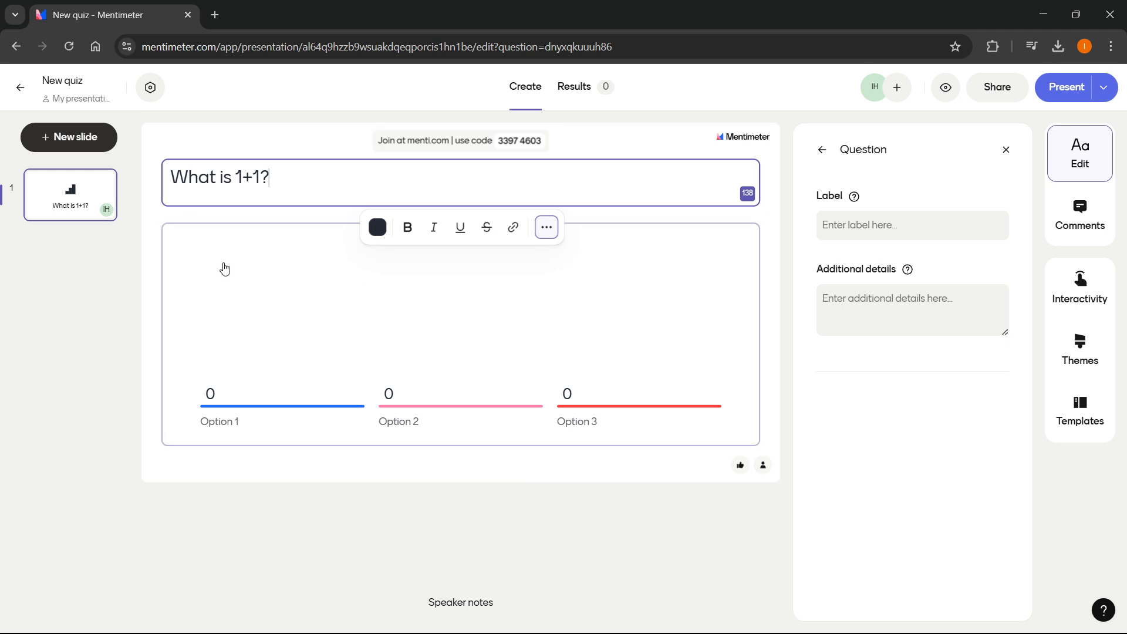
left_click(241, 321)
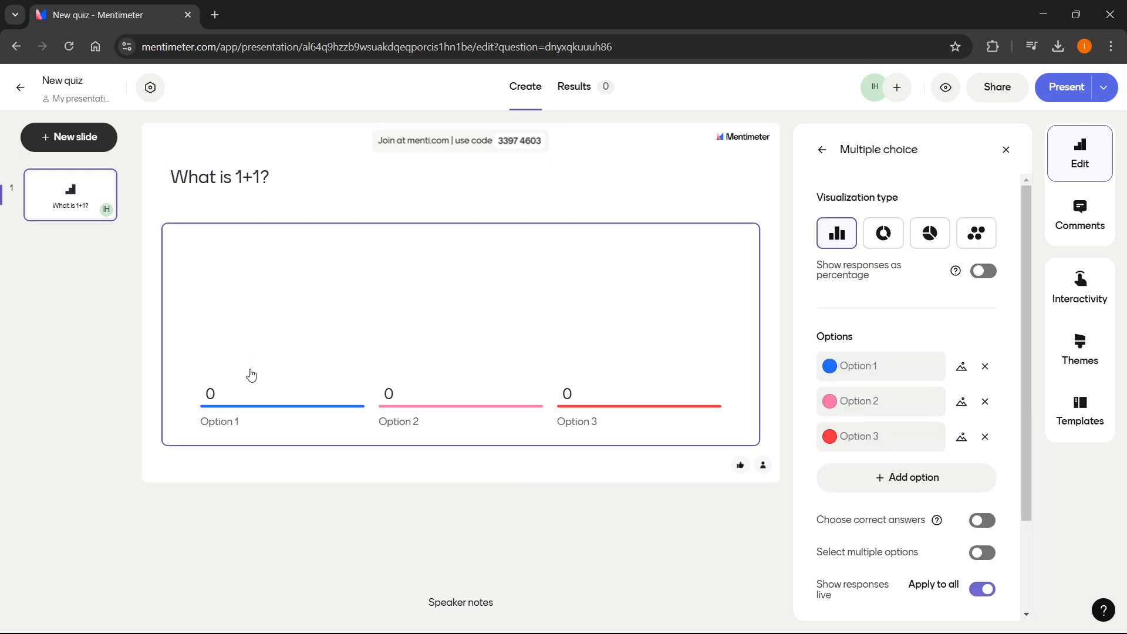
Format the whole question text as bold and color it dark blue, 25509E.
left_click(294, 181)
triple_click(295, 182)
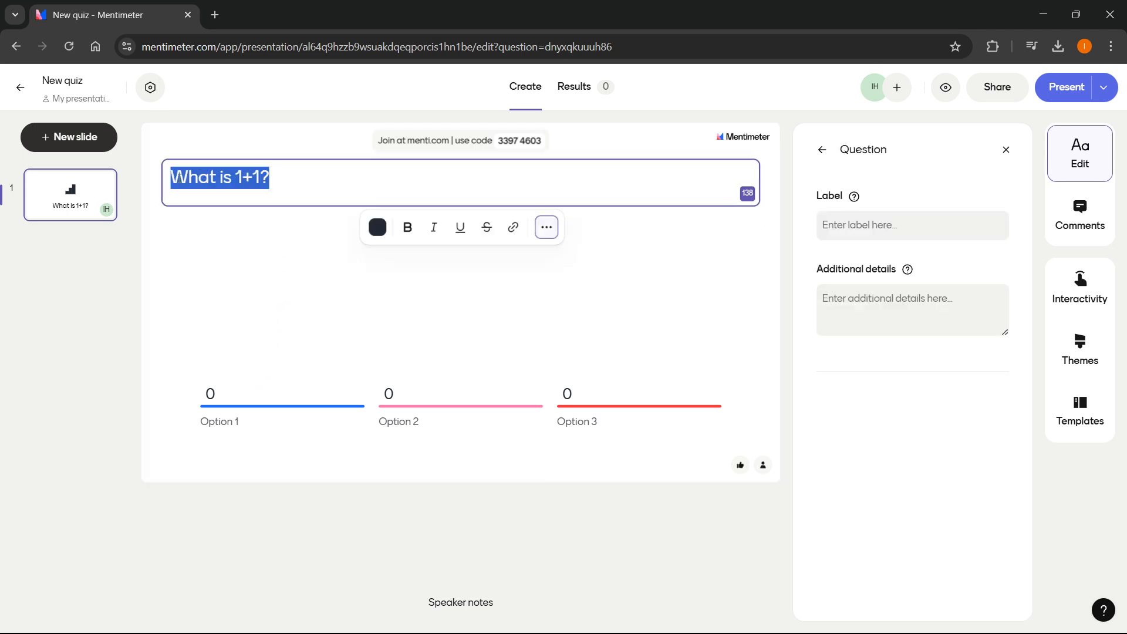
left_click(406, 227)
left_click(377, 228)
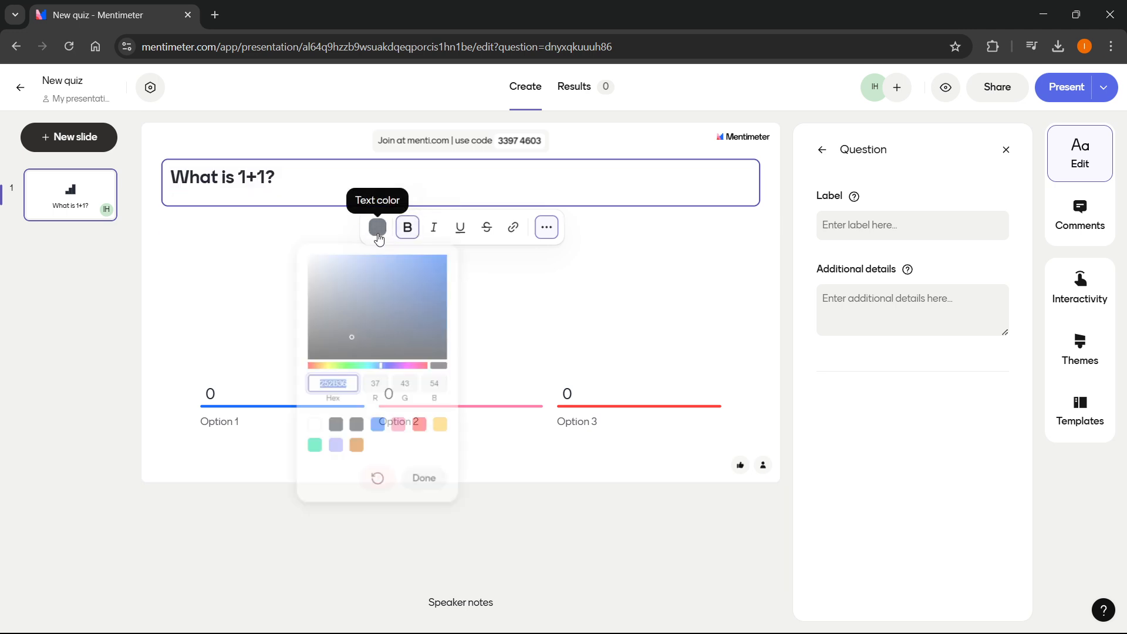
left_click(417, 294)
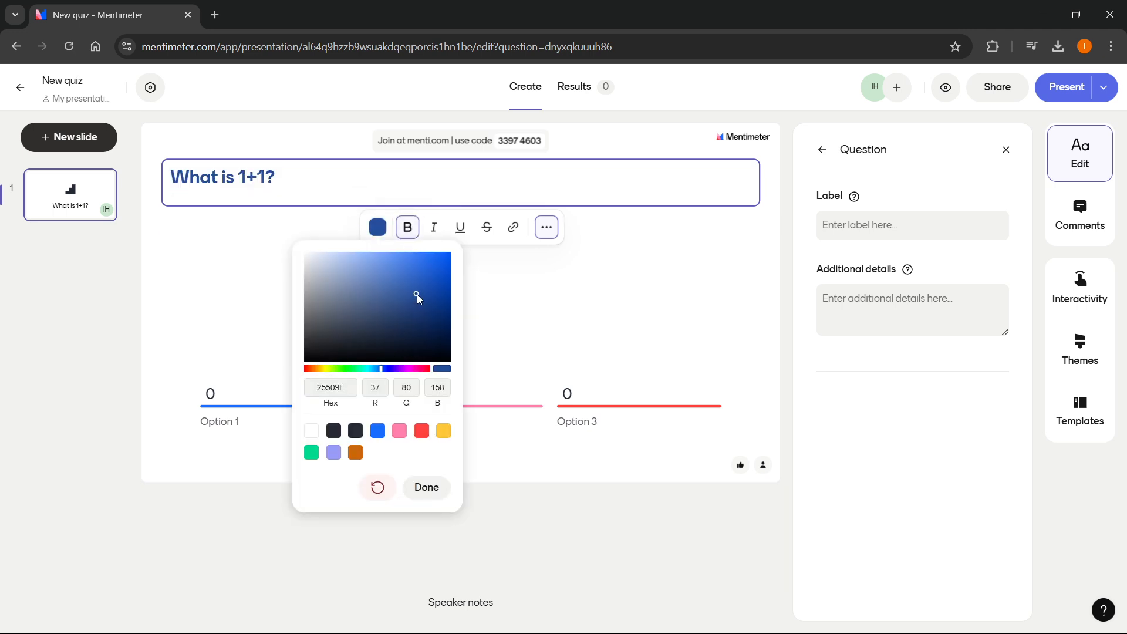
left_click(335, 145)
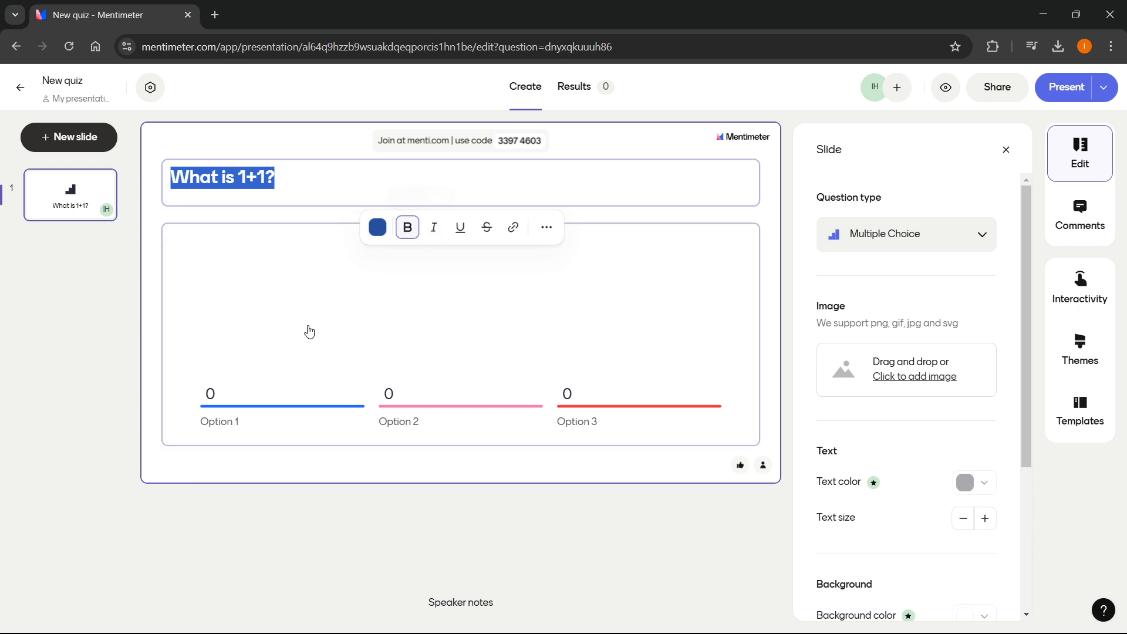
Use the Bars visualization for the multiple choice answers and show the responses as percentages.
left_click(343, 337)
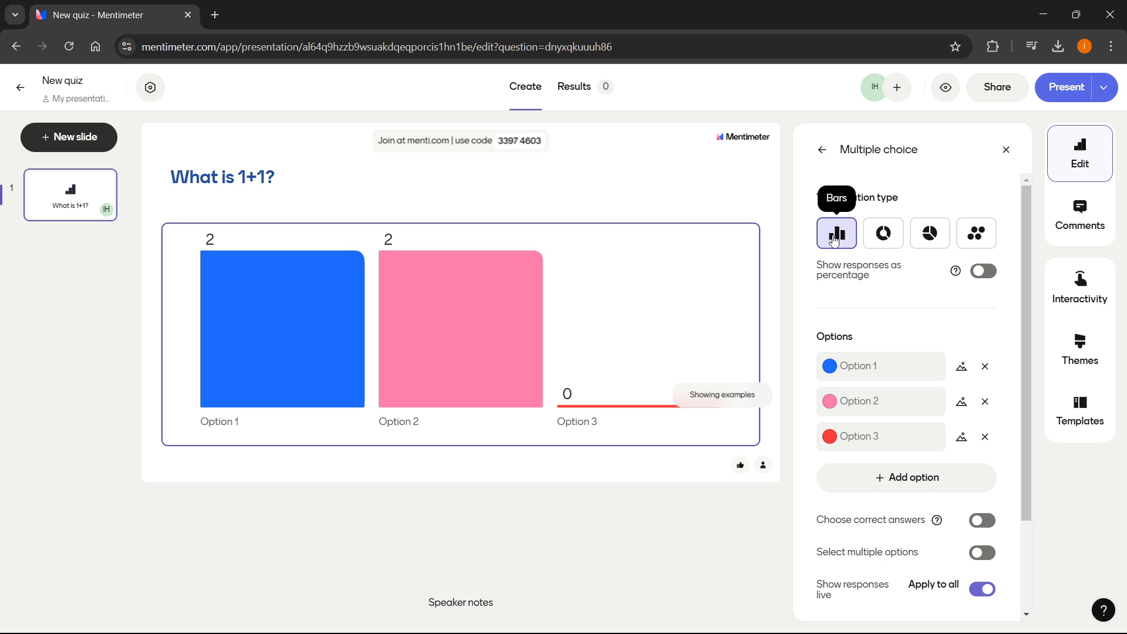
left_click(885, 236)
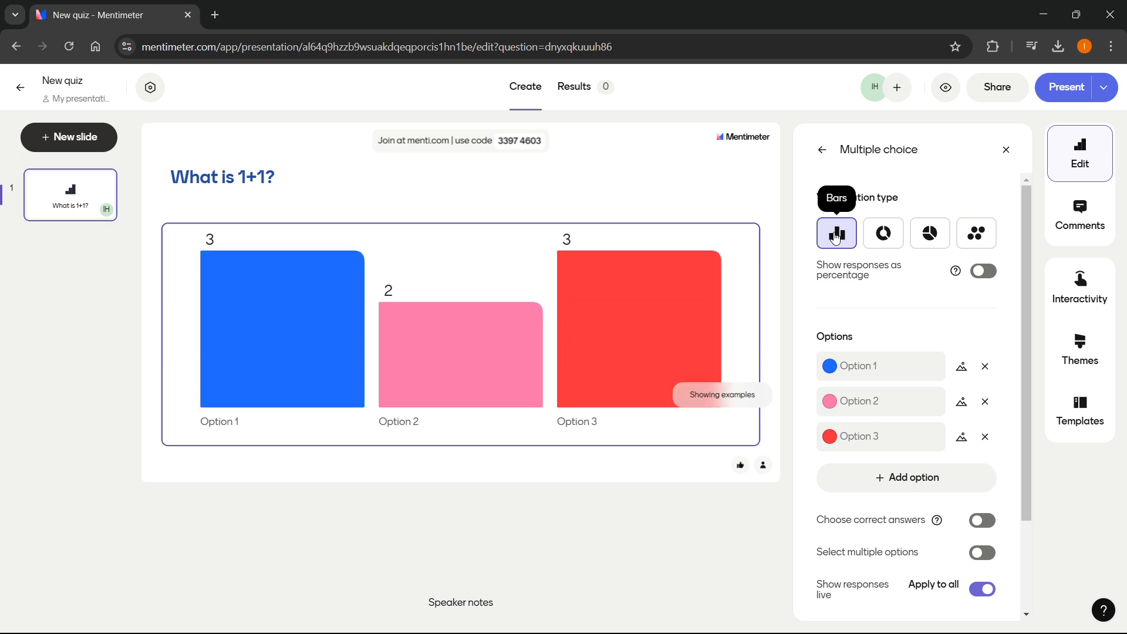
left_click(983, 274)
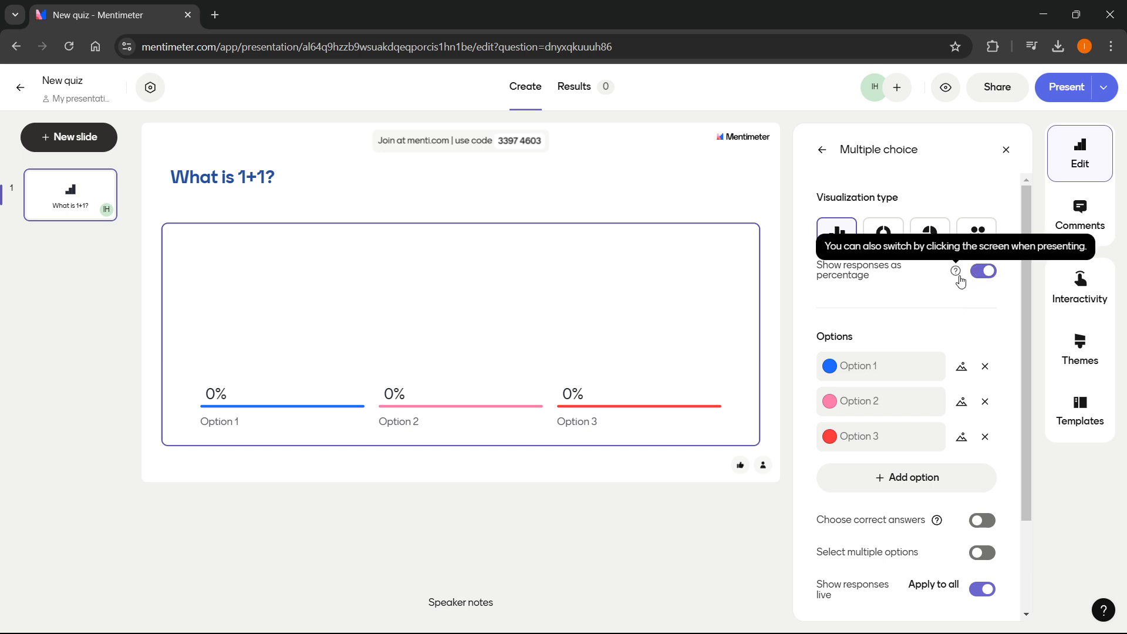
left_click(959, 276)
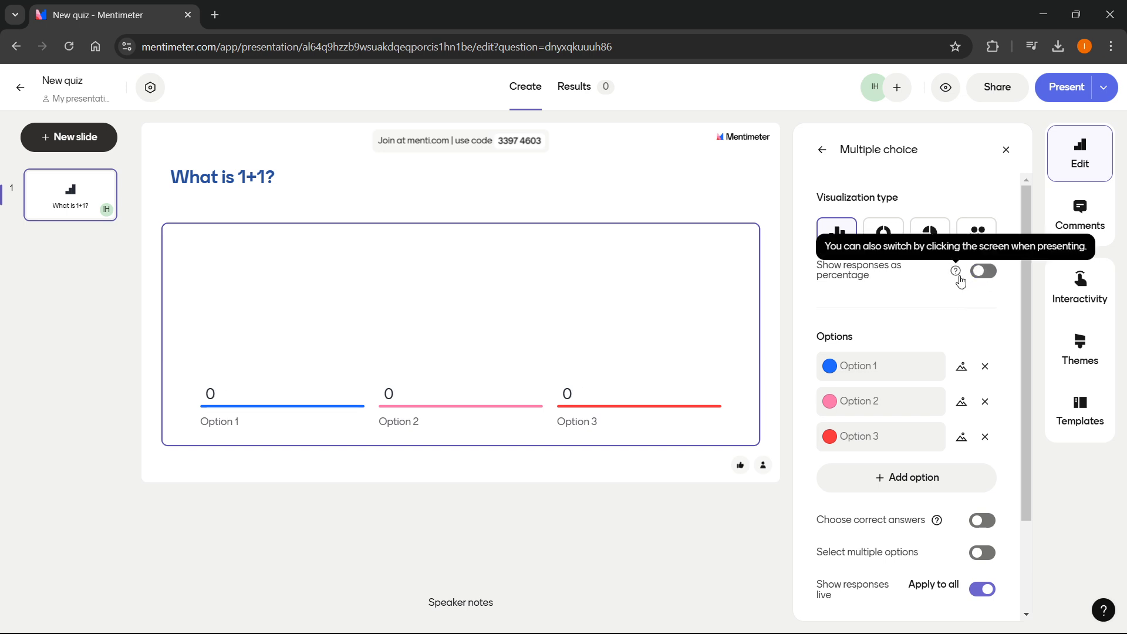
left_click(826, 243)
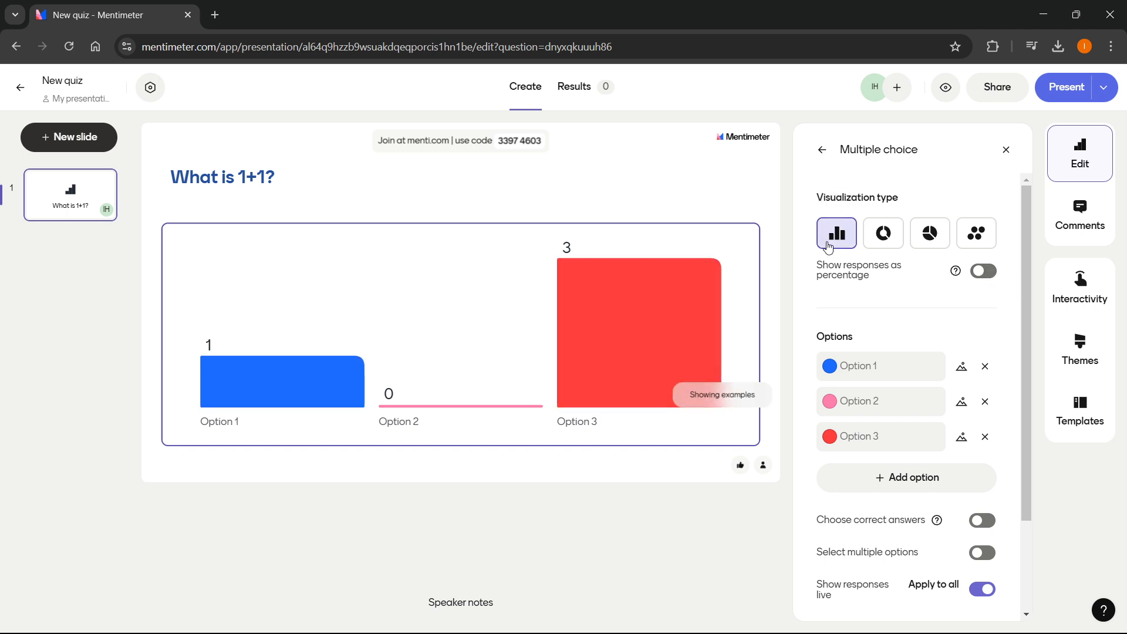
left_click(986, 273)
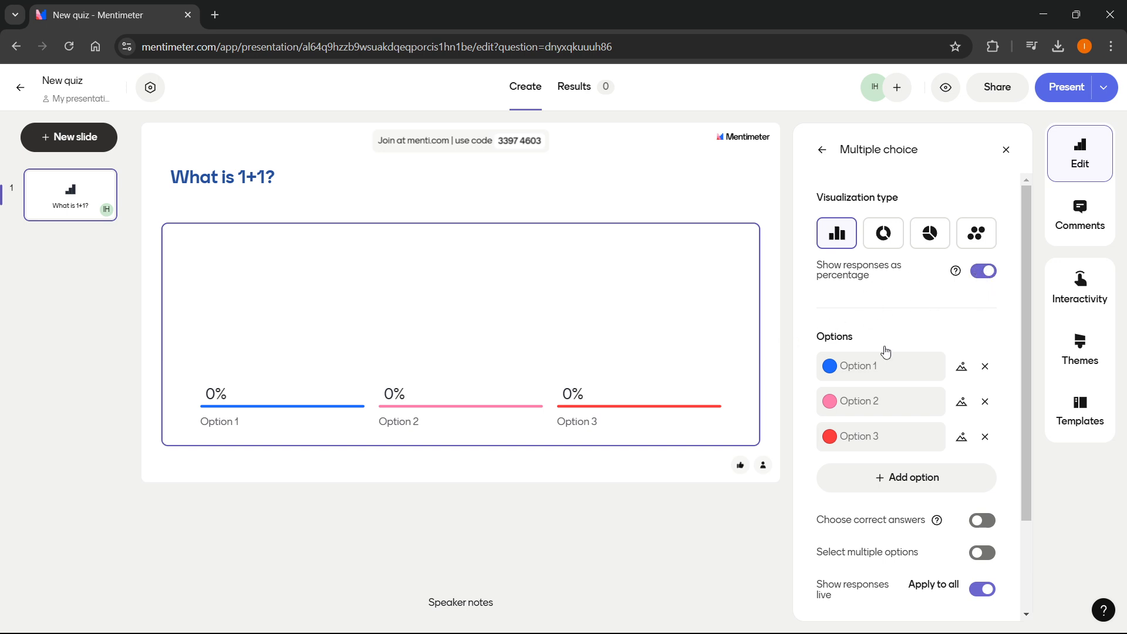
Fill in the three answer options with 1, 2 and 3.
left_click(859, 378)
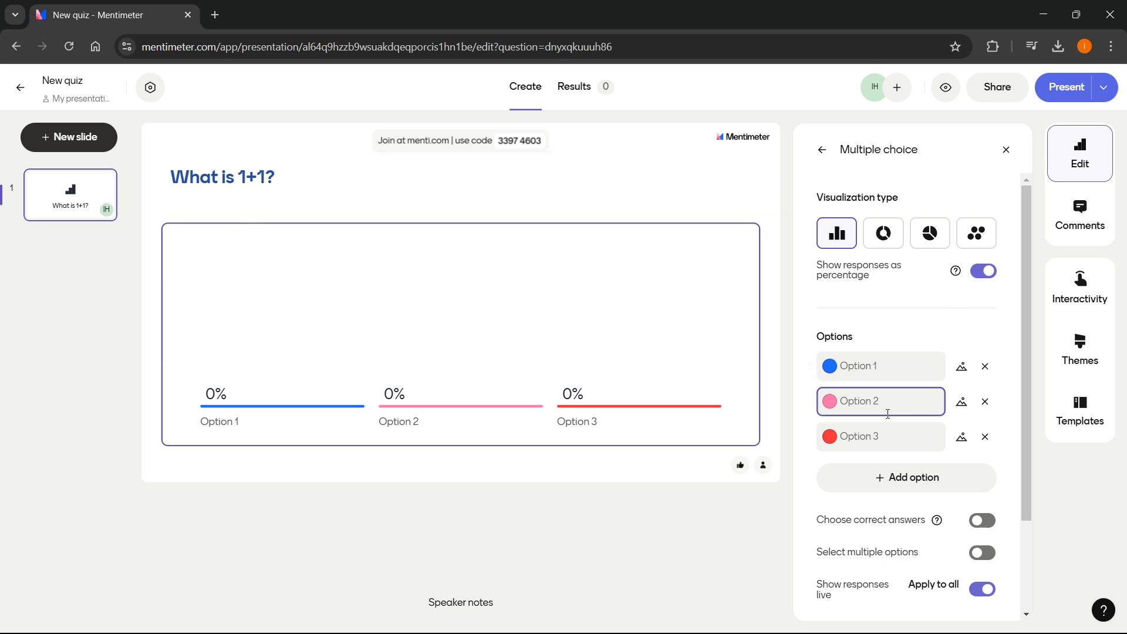
left_click(885, 362)
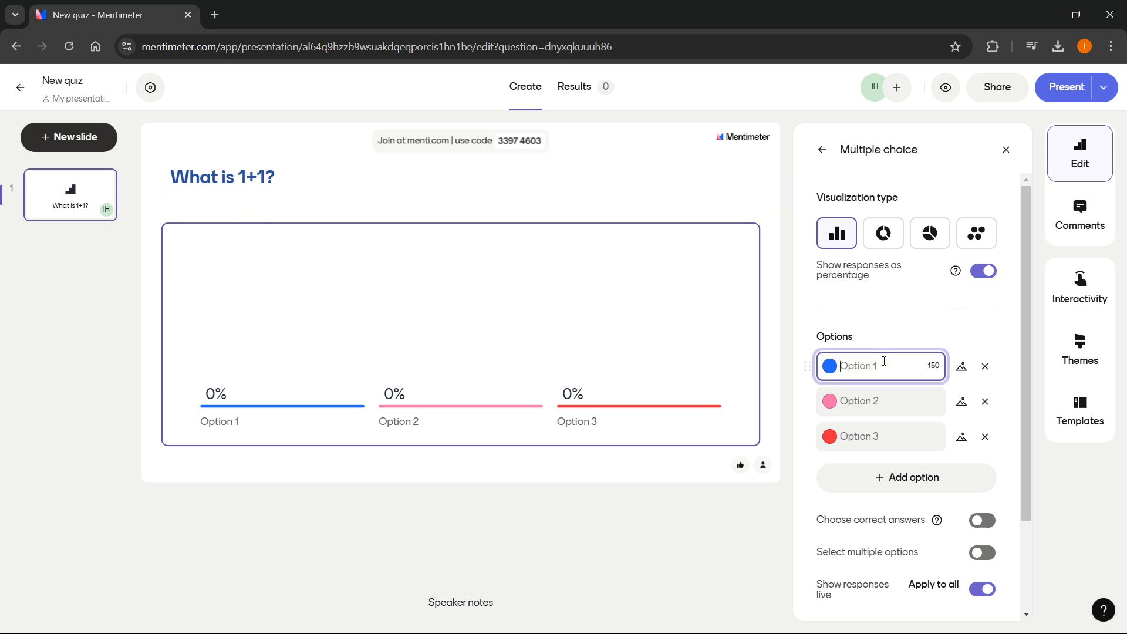
left_click(887, 395)
type("2")
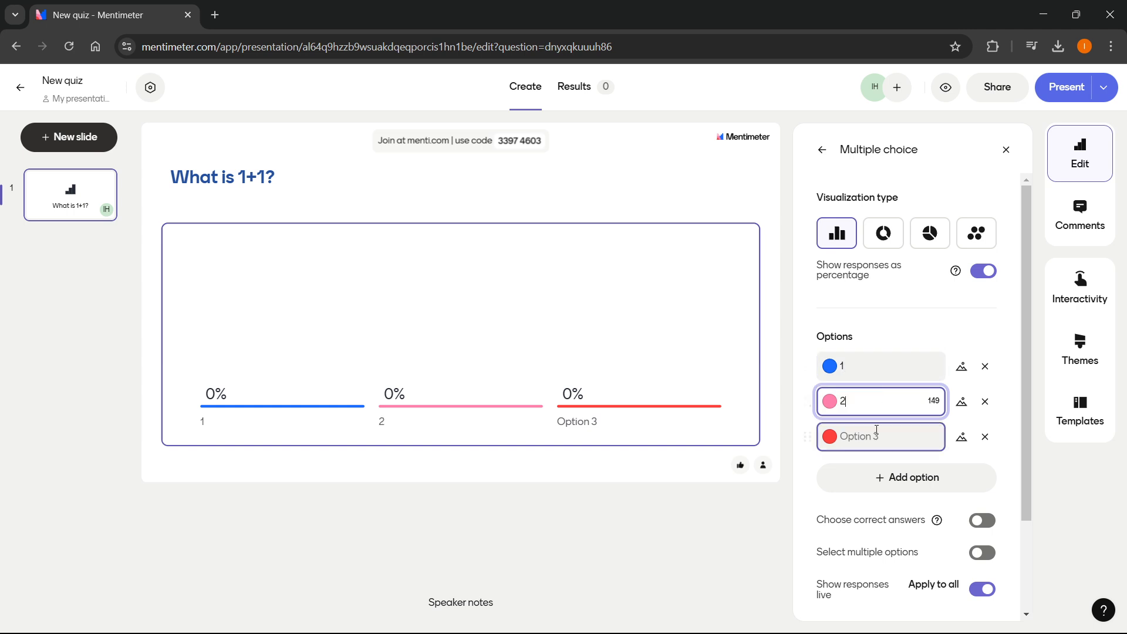
left_click(876, 431)
type("3")
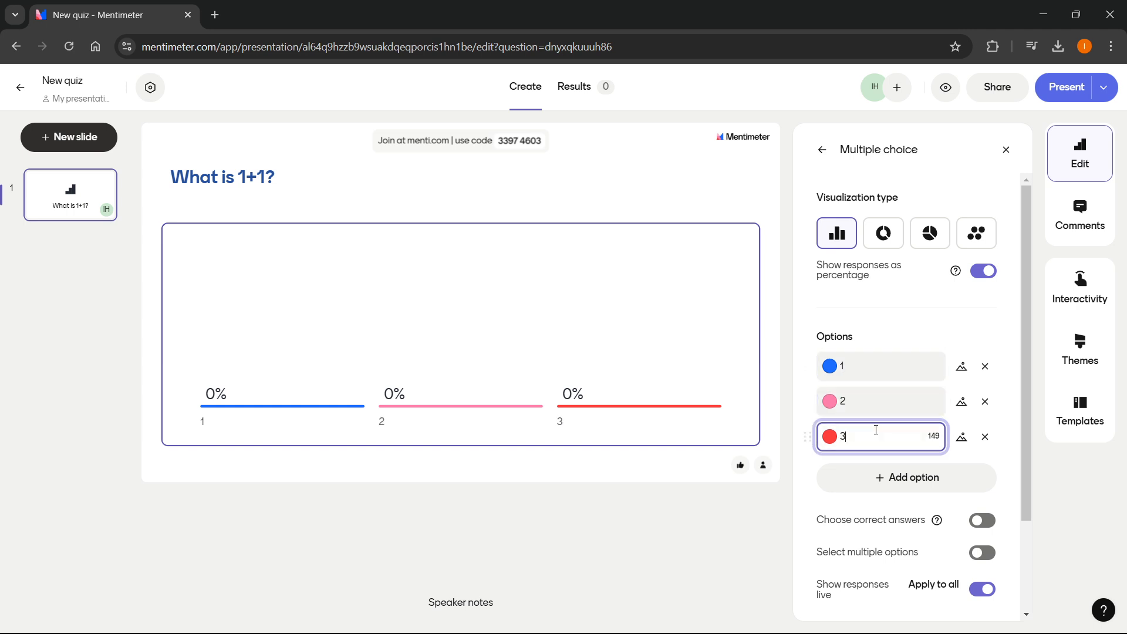
Examine the upload, image library and GIF sources for adding an image to answer 1, without adding one.
left_click(923, 399)
left_click(942, 373)
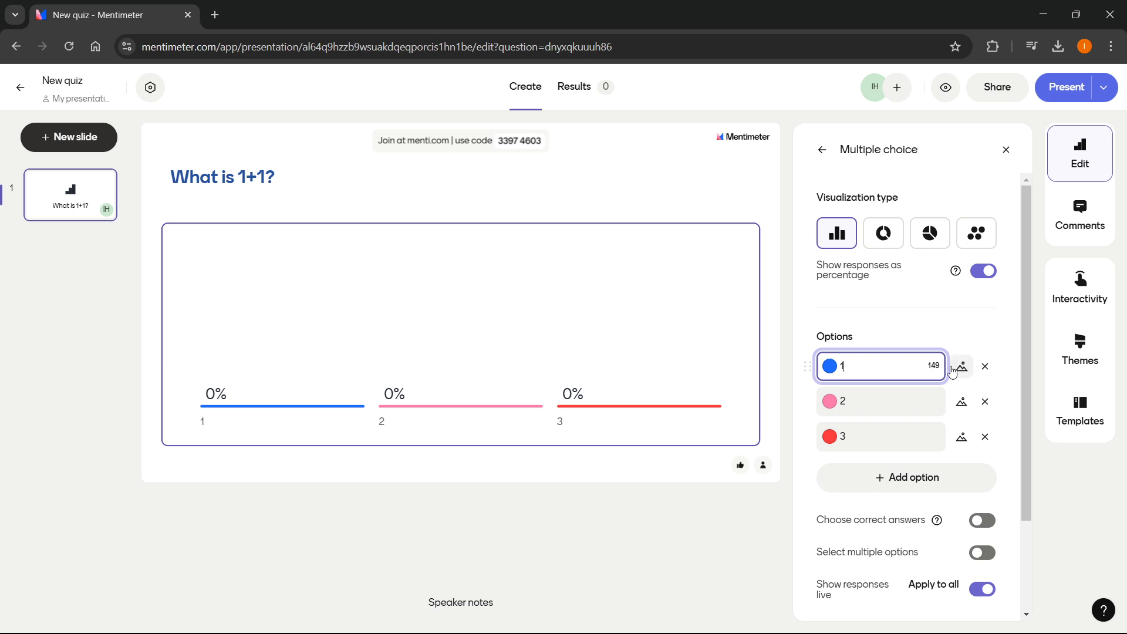
left_click(962, 367)
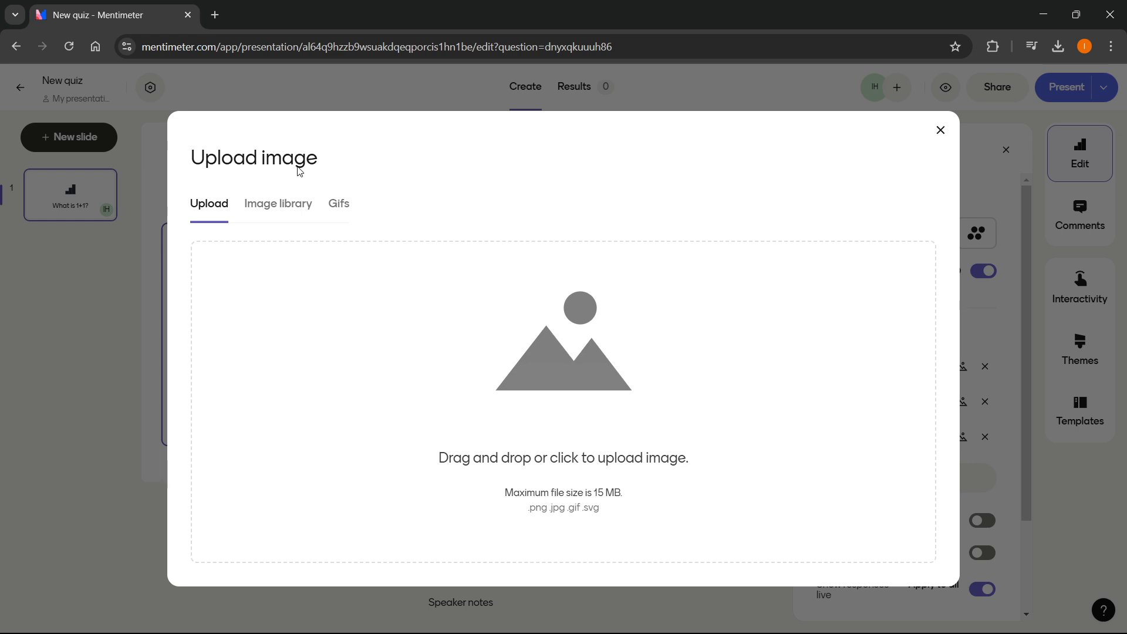
left_click(284, 211)
left_click(334, 207)
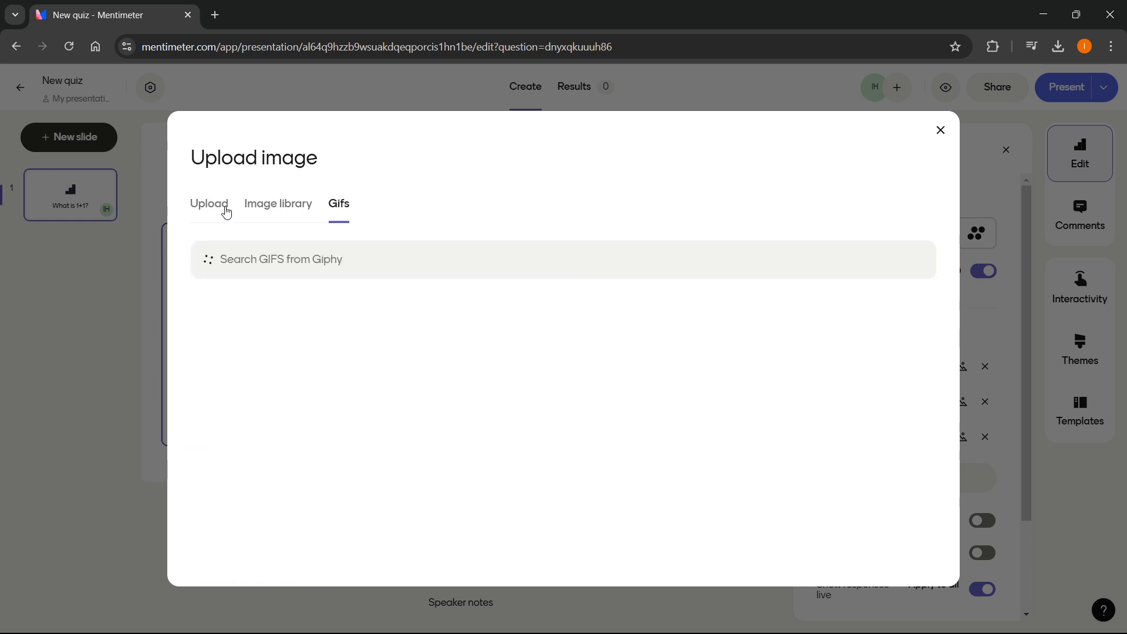
left_click(225, 212)
left_click(939, 132)
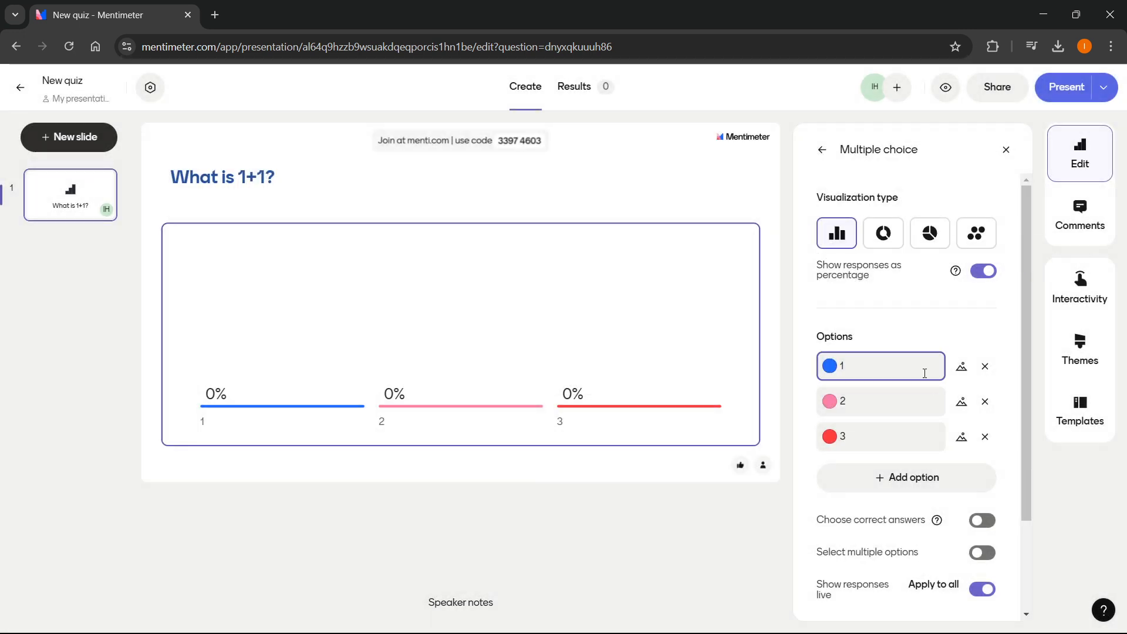
Add a fourth answer option with the text 4.
scroll(909, 405, "down", 1)
left_click(911, 405)
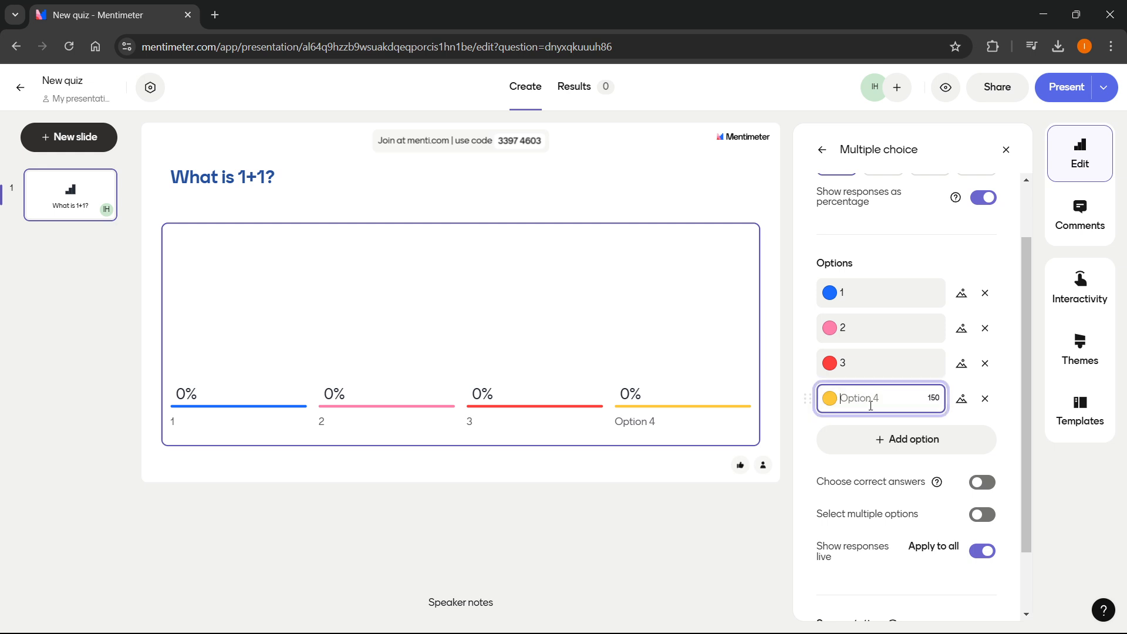
type("4")
left_click(1001, 394)
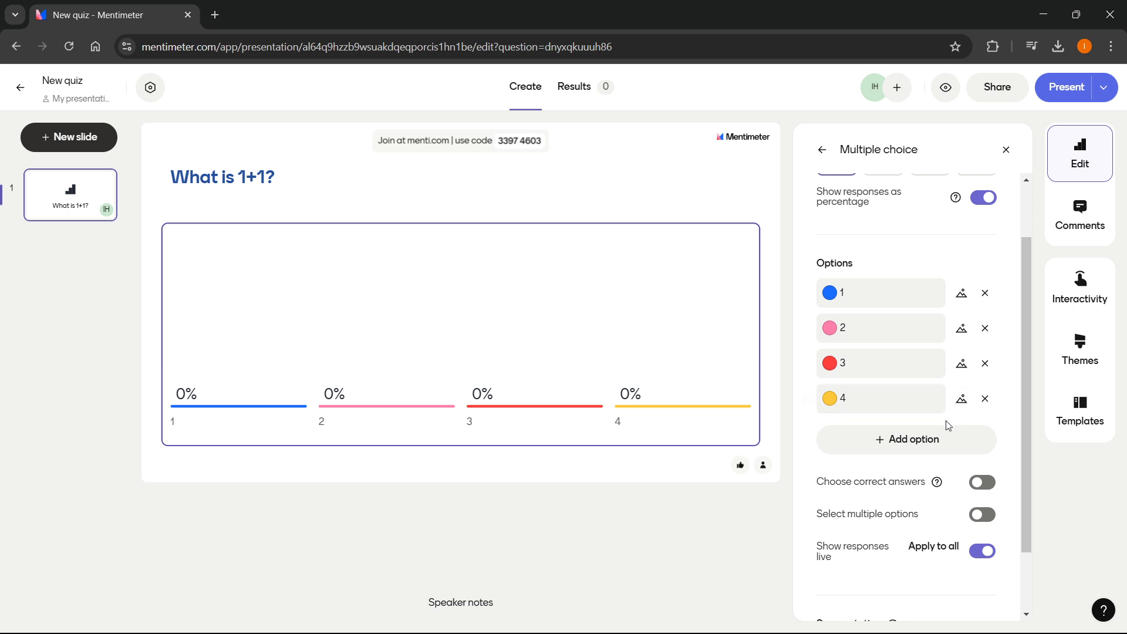
Enable choosing correct answers and mark option 2 as the correct one.
mouse_move(936, 483)
left_click(979, 487)
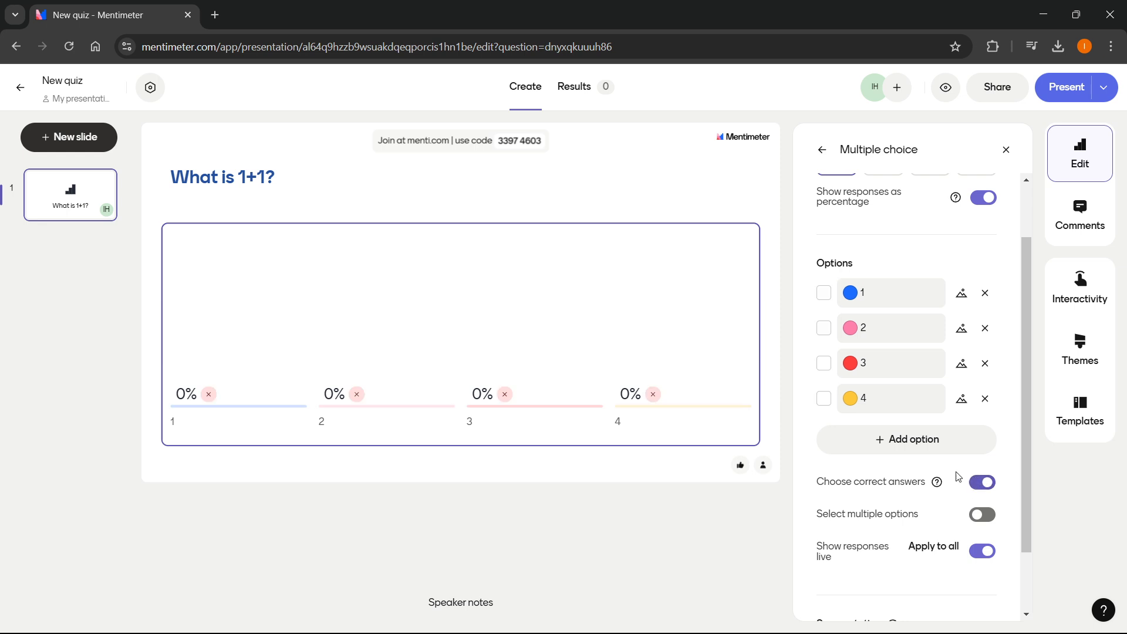
left_click(824, 328)
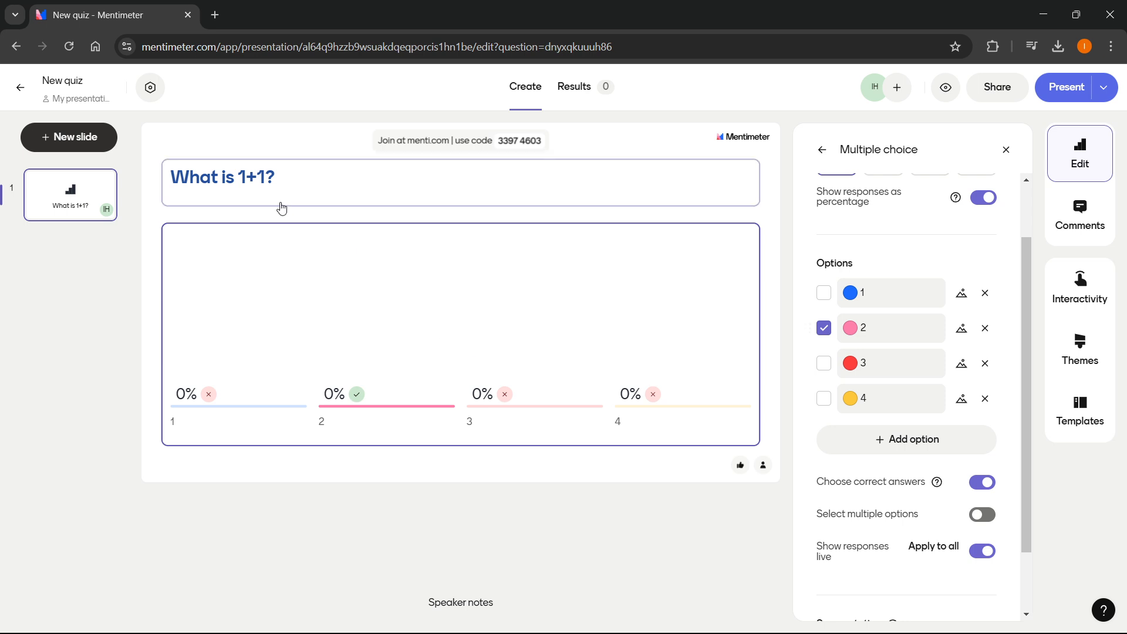
Review the remaining multiple choice settings, including live responses and segmentation, and open the slide's comments.
scroll(878, 549, "down", 2)
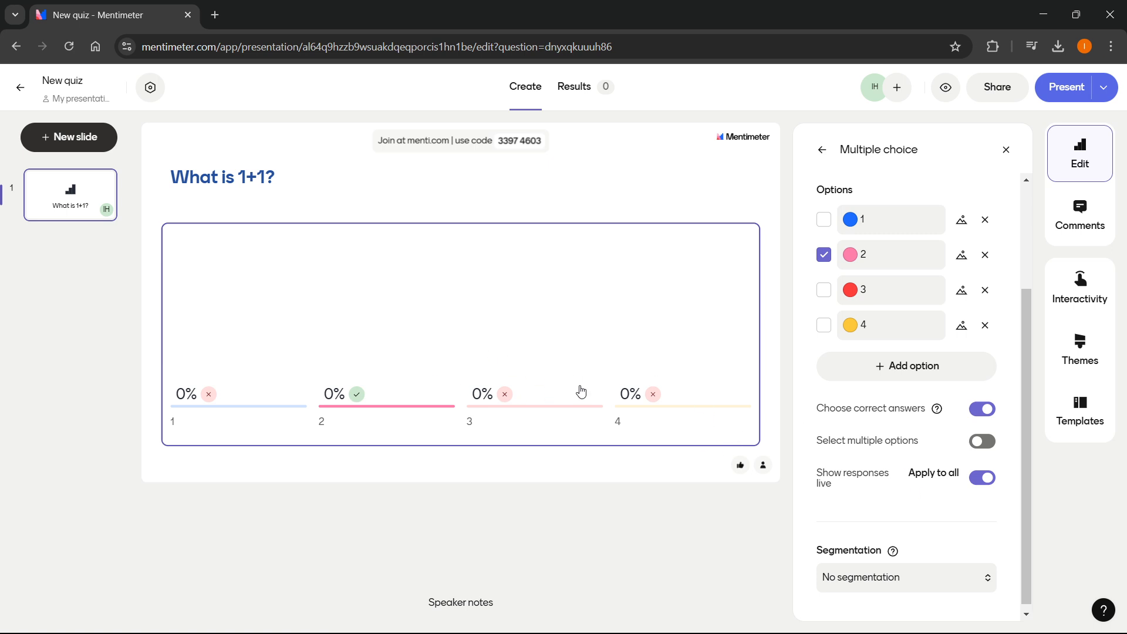
scroll(954, 489, "down", 1)
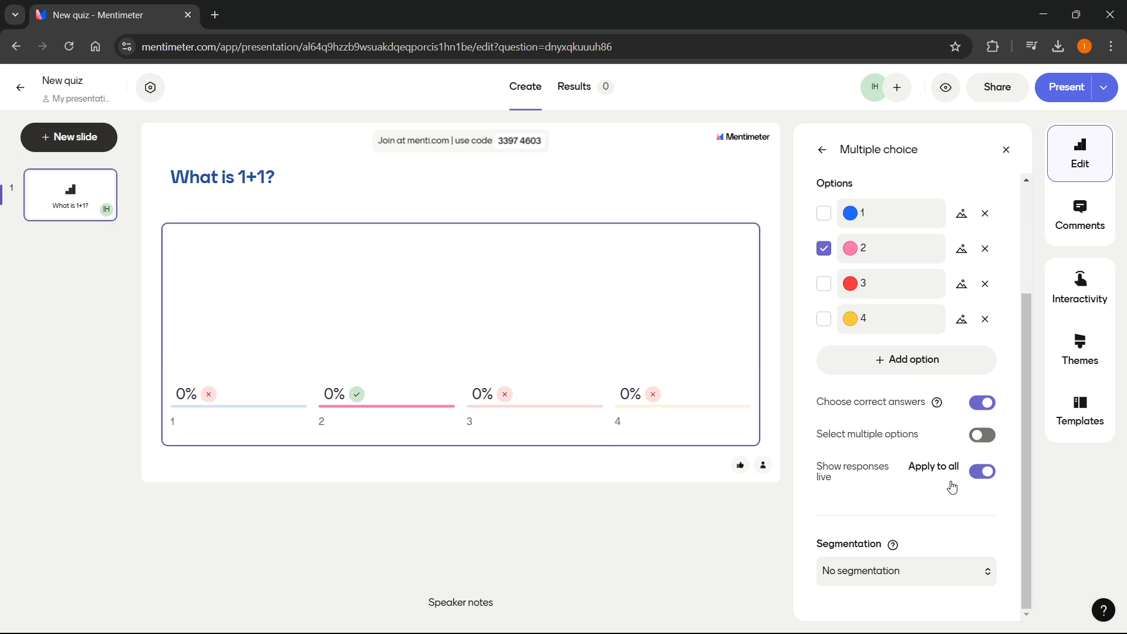
scroll(951, 487, "up", 3)
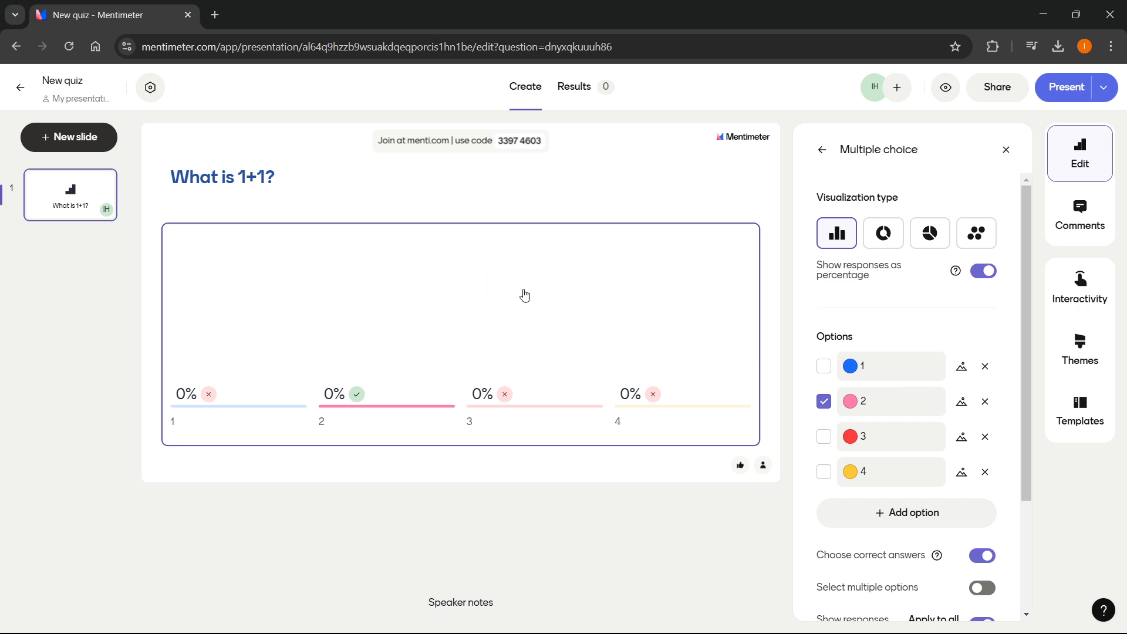
left_click(1091, 223)
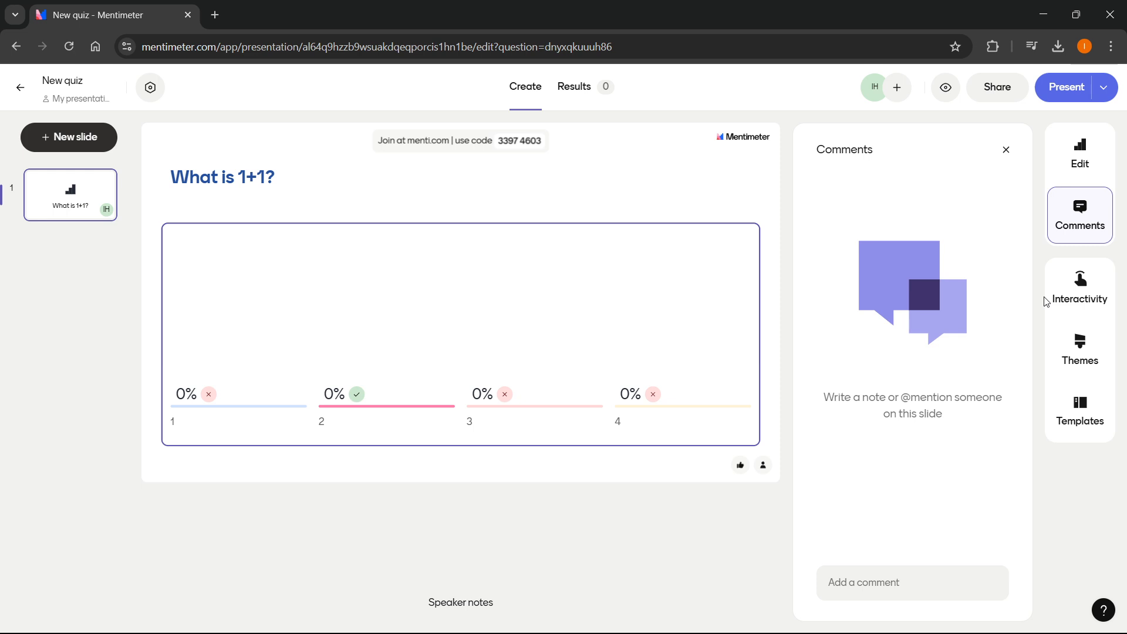
Enable the cat, heart, question mark and thumbs-down reactions for the slide, keeping the thumbs-up reaction on.
left_click(1087, 307)
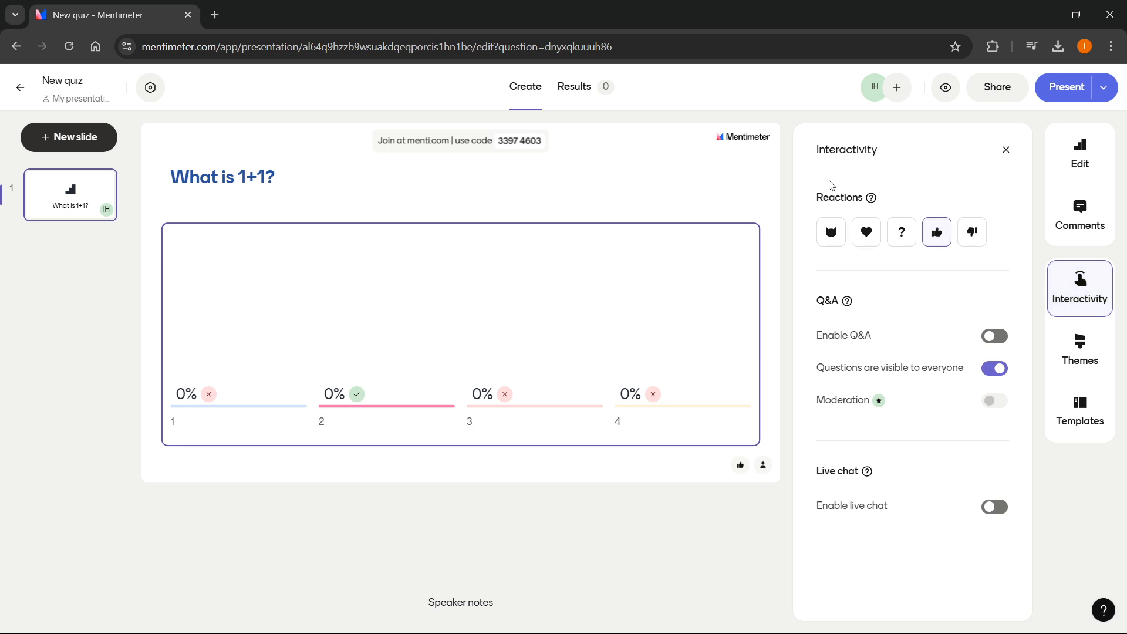
mouse_move(870, 200)
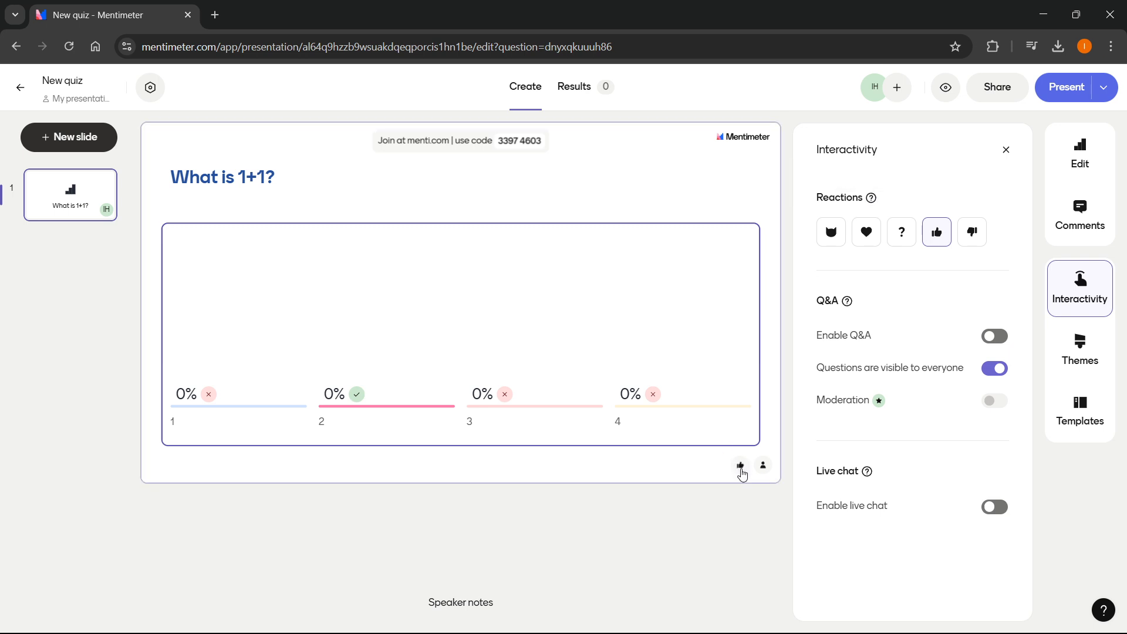
left_click(936, 234)
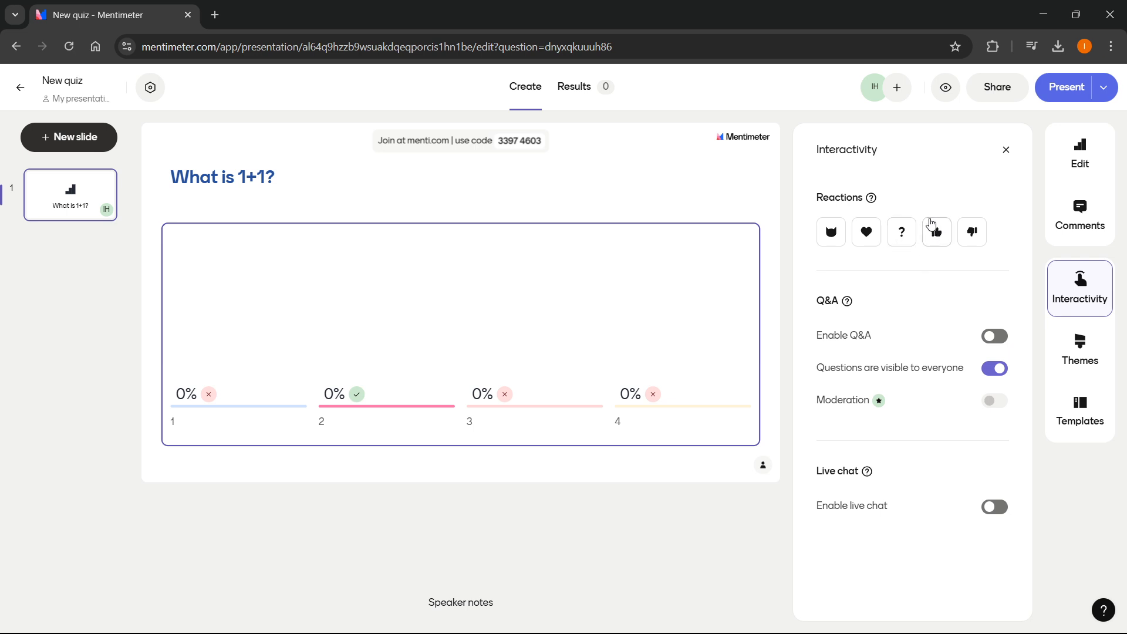
left_click(936, 235)
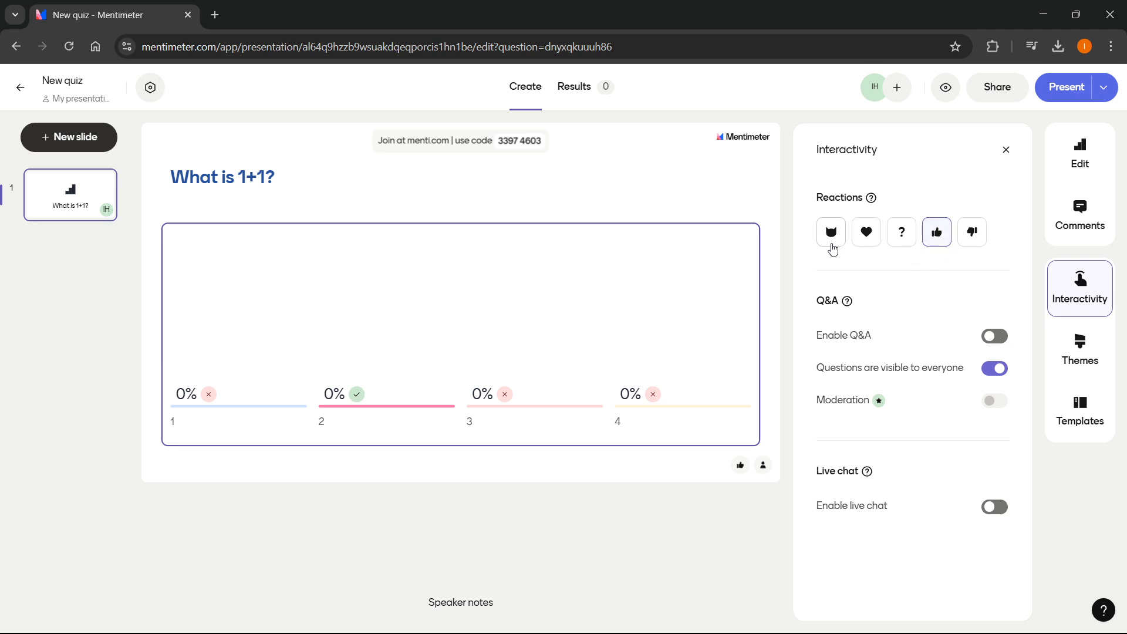
left_click(831, 234)
left_click(866, 232)
left_click(901, 232)
left_click(972, 232)
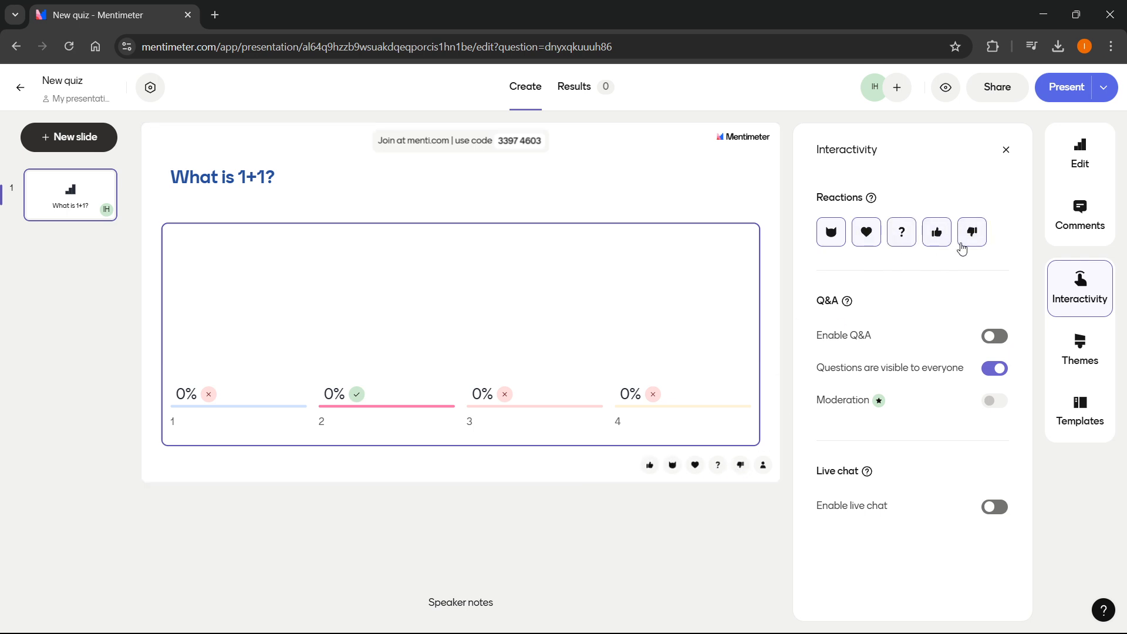
left_click(904, 239)
left_click(904, 240)
Enable Q&A and live chat in the interactivity settings, checking the details of the Moderation option as well.
left_click(843, 340)
mouse_move(849, 303)
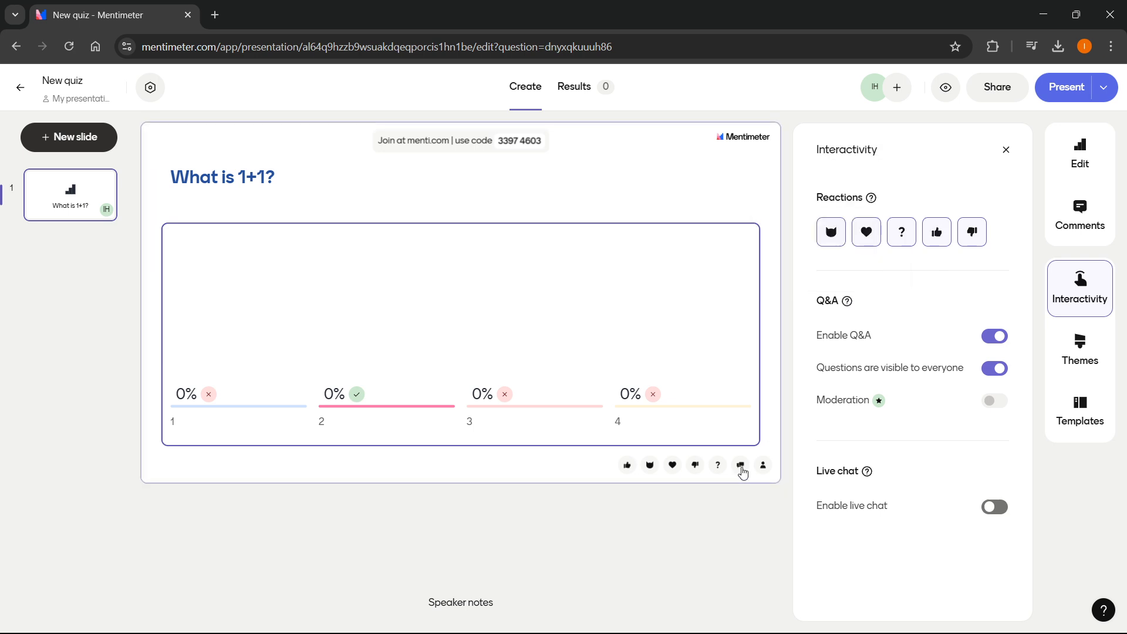
left_click(996, 369)
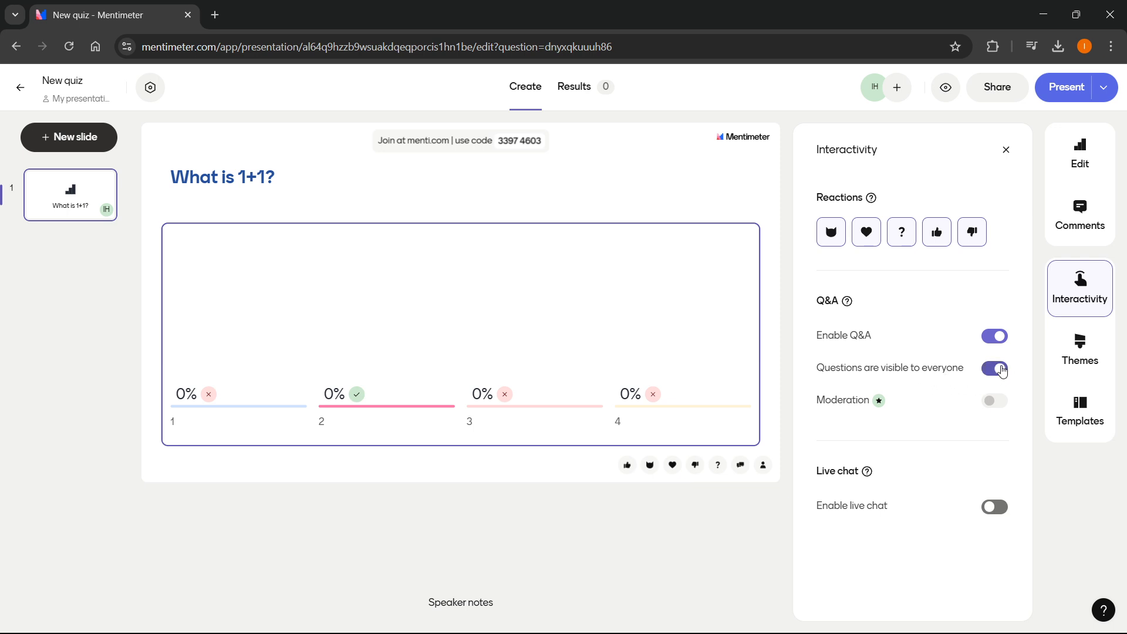
left_click(880, 399)
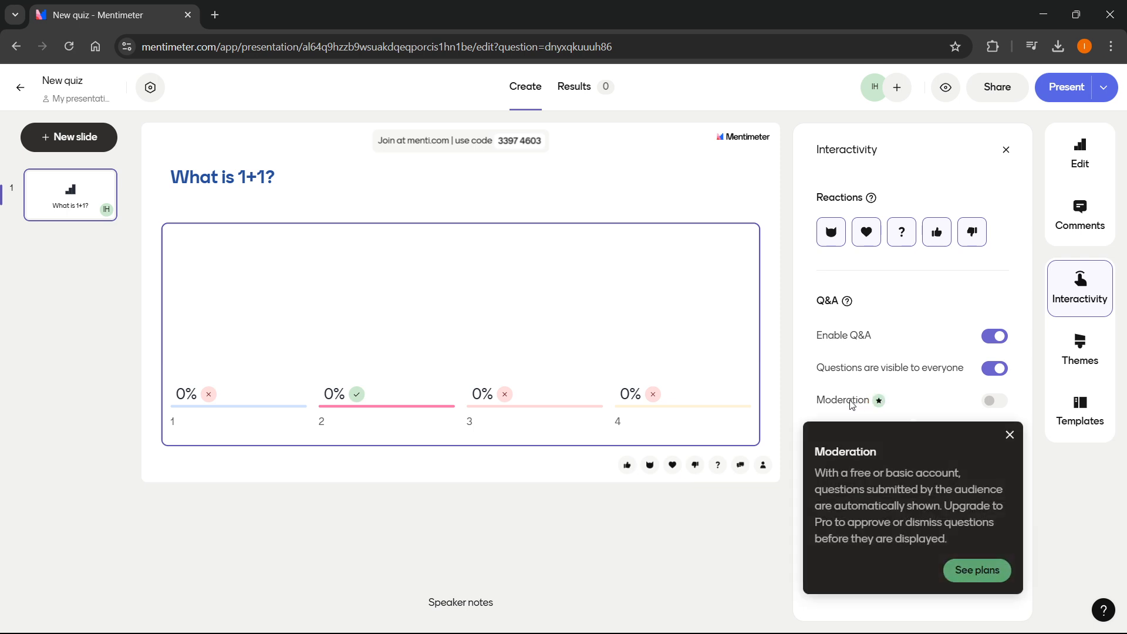
left_click(1010, 435)
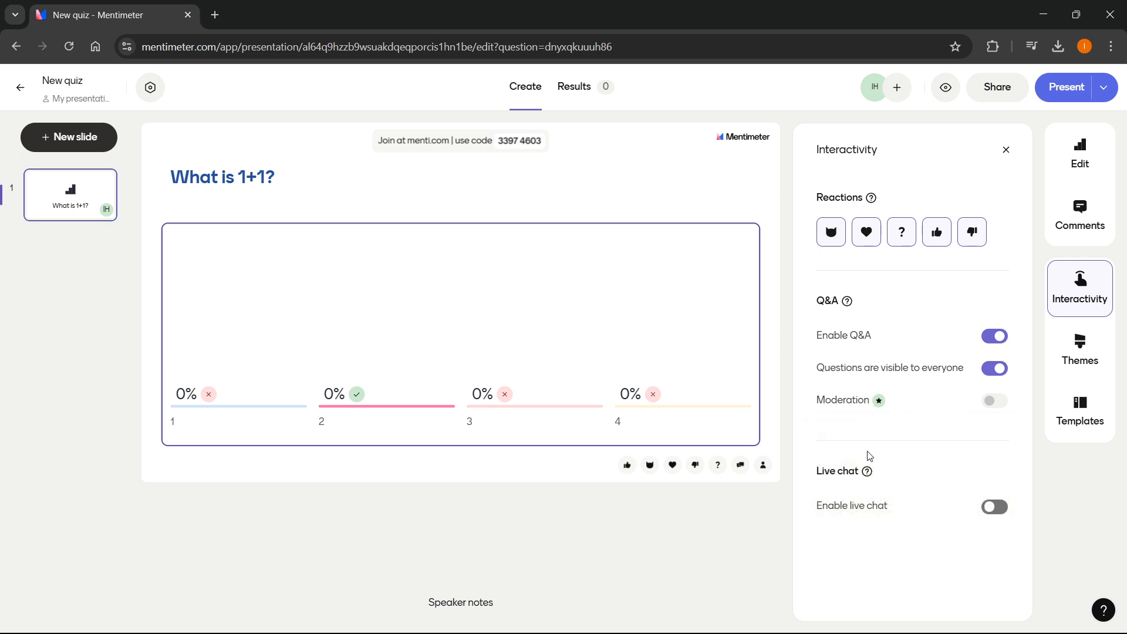
left_click(995, 507)
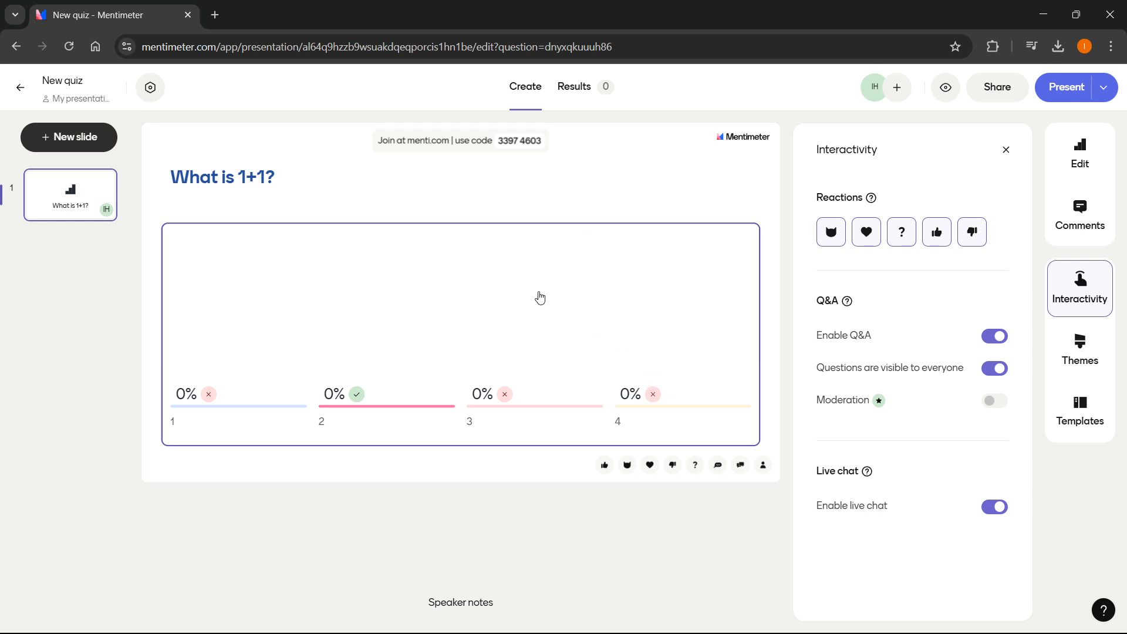
Browse the default themes and the template gallery without applying a theme or adding a template.
left_click(1082, 337)
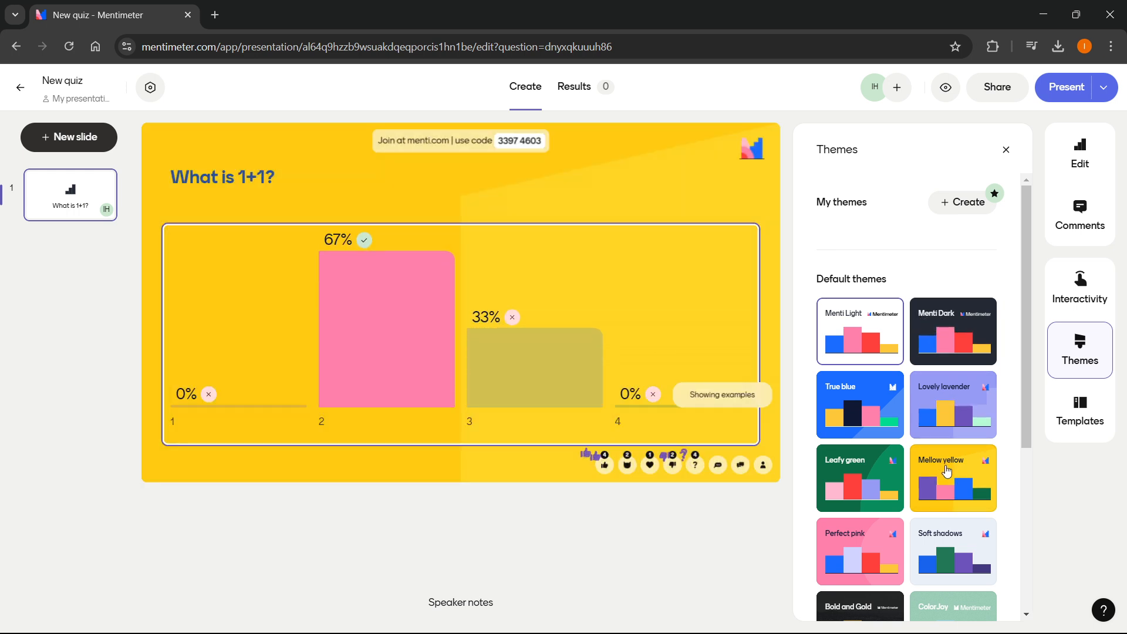
left_click(1080, 415)
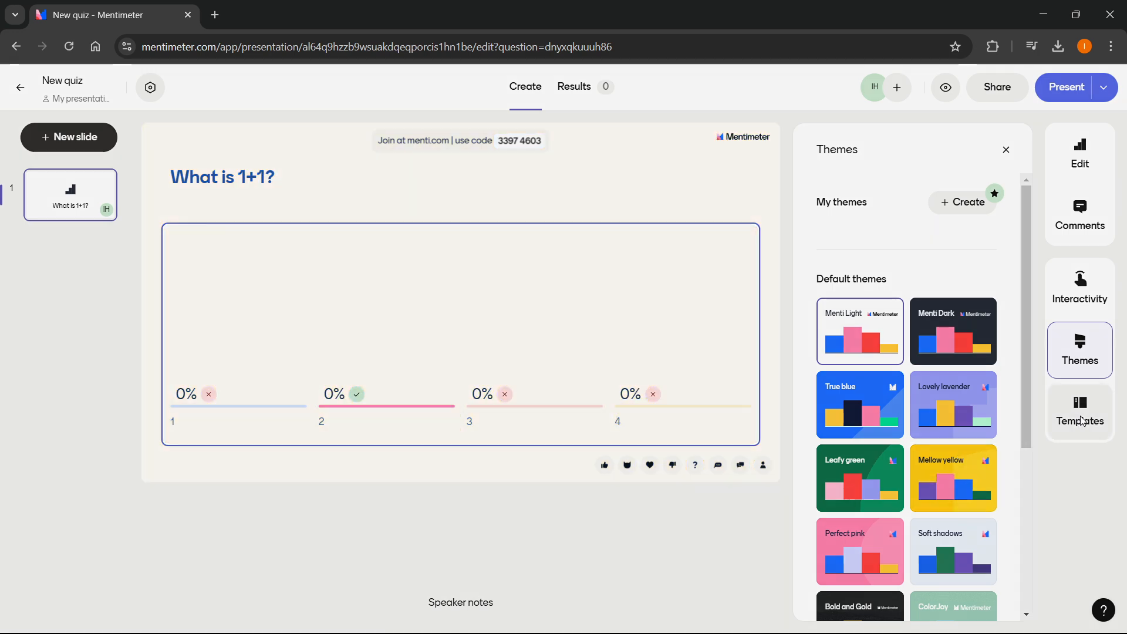
scroll(675, 352, "down", 5)
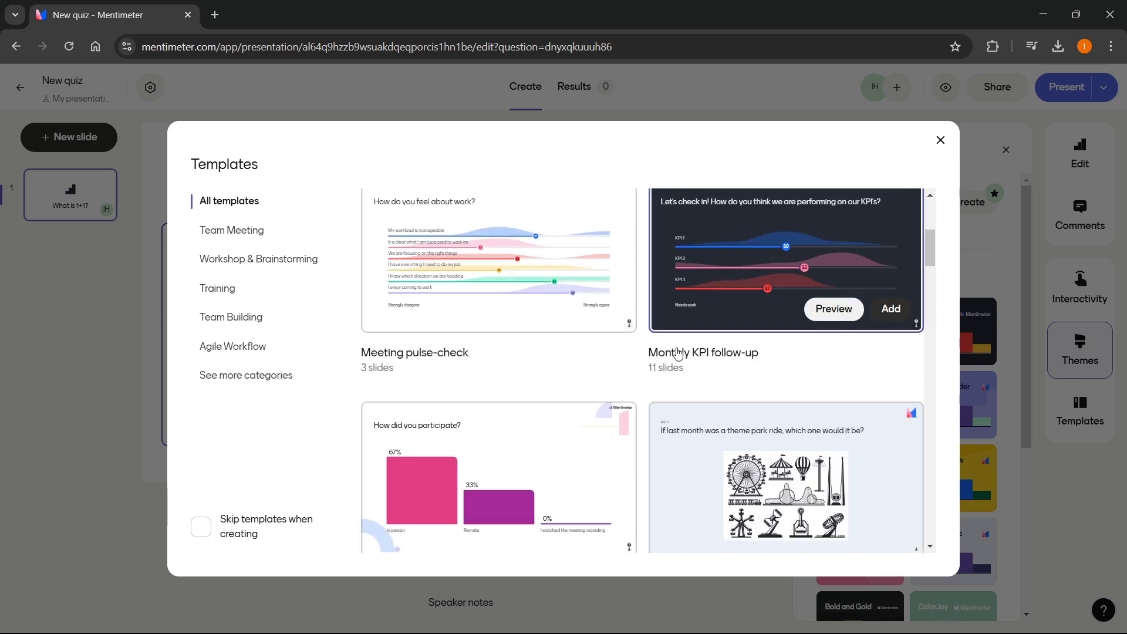
scroll(675, 352, "down", 2)
scroll(646, 351, "down", 3)
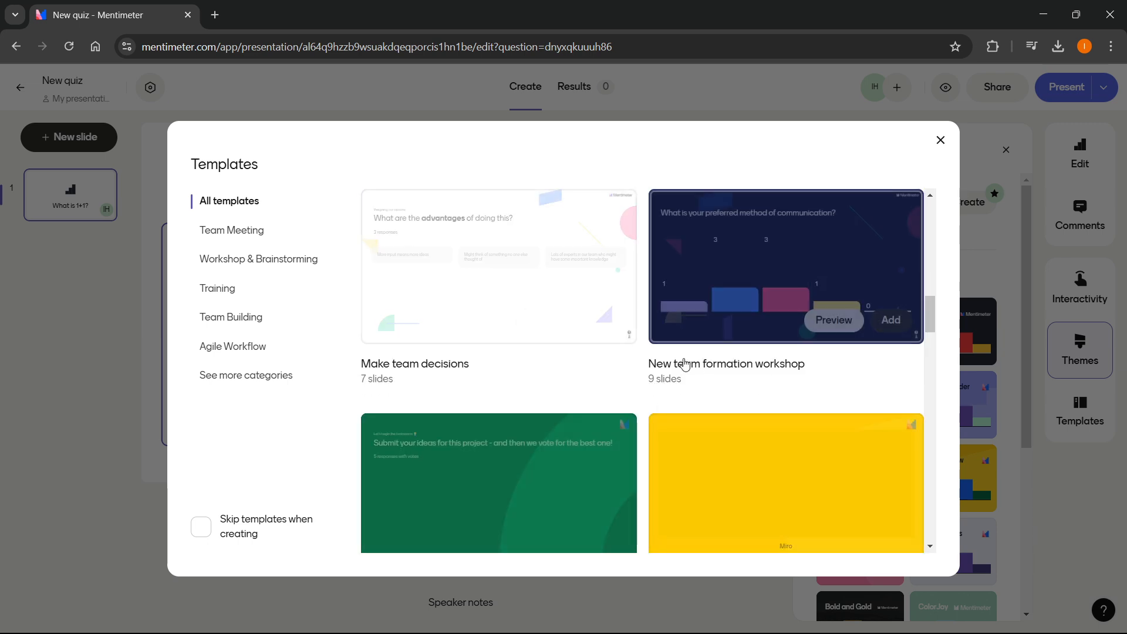
scroll(619, 373, "down", 4)
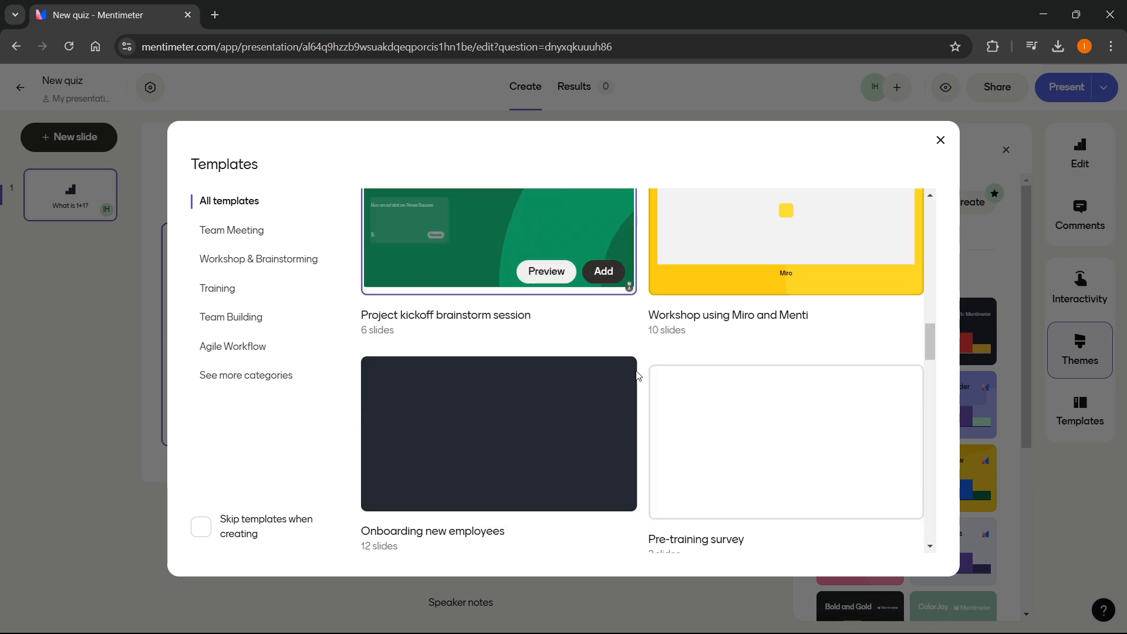
left_click(941, 139)
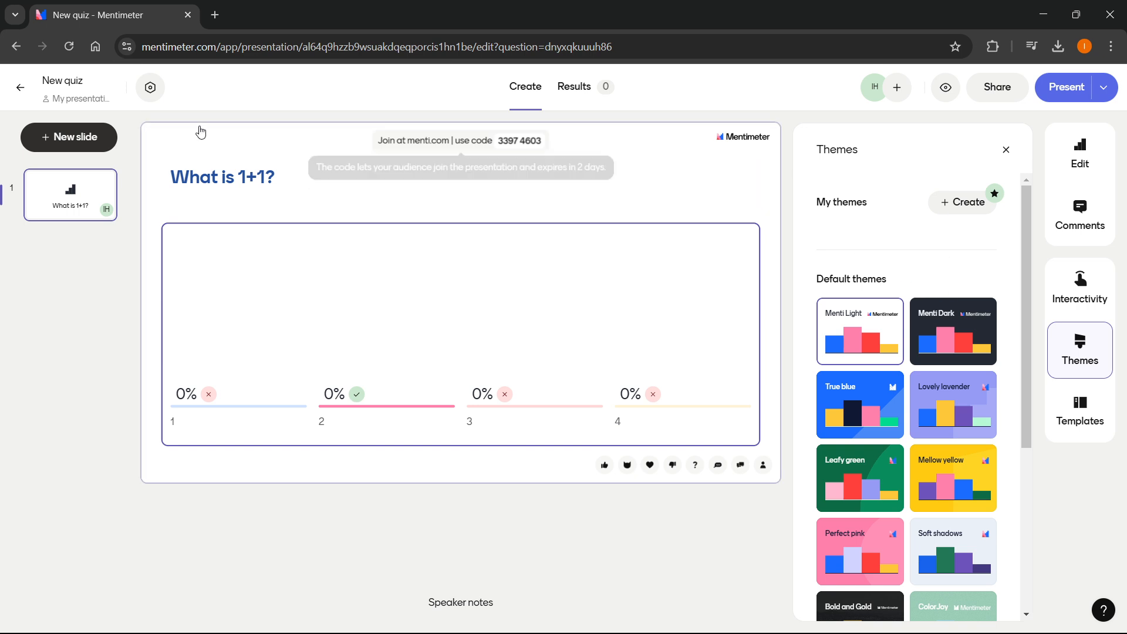
Review the question, quiz, content and integration slide types available for a new slide, without adding one.
left_click(88, 151)
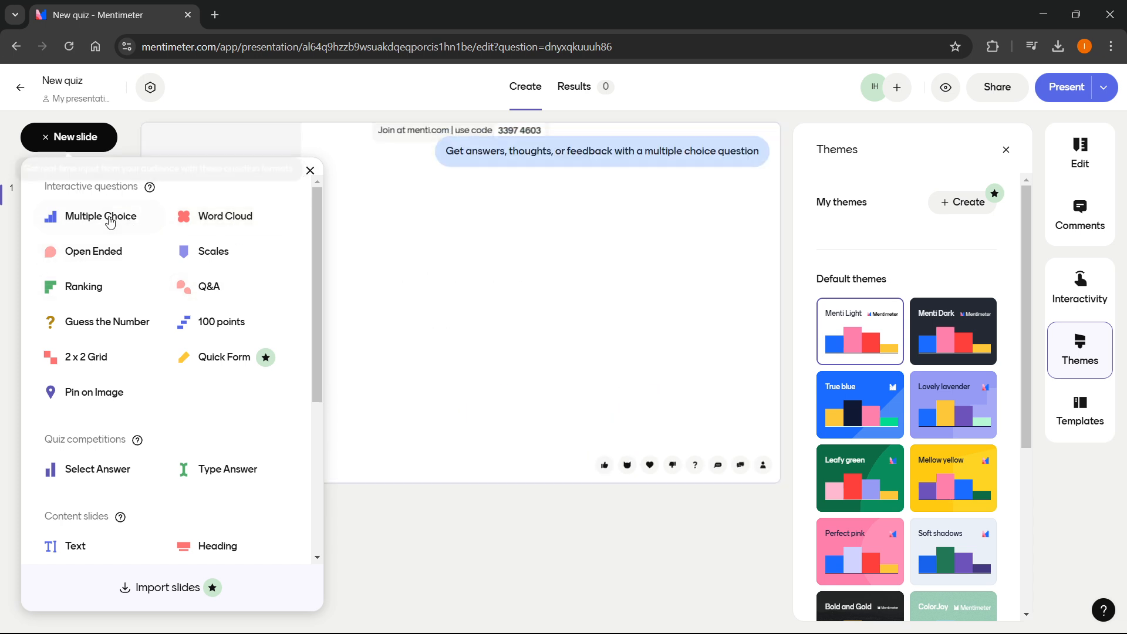
scroll(161, 352, "down", 5)
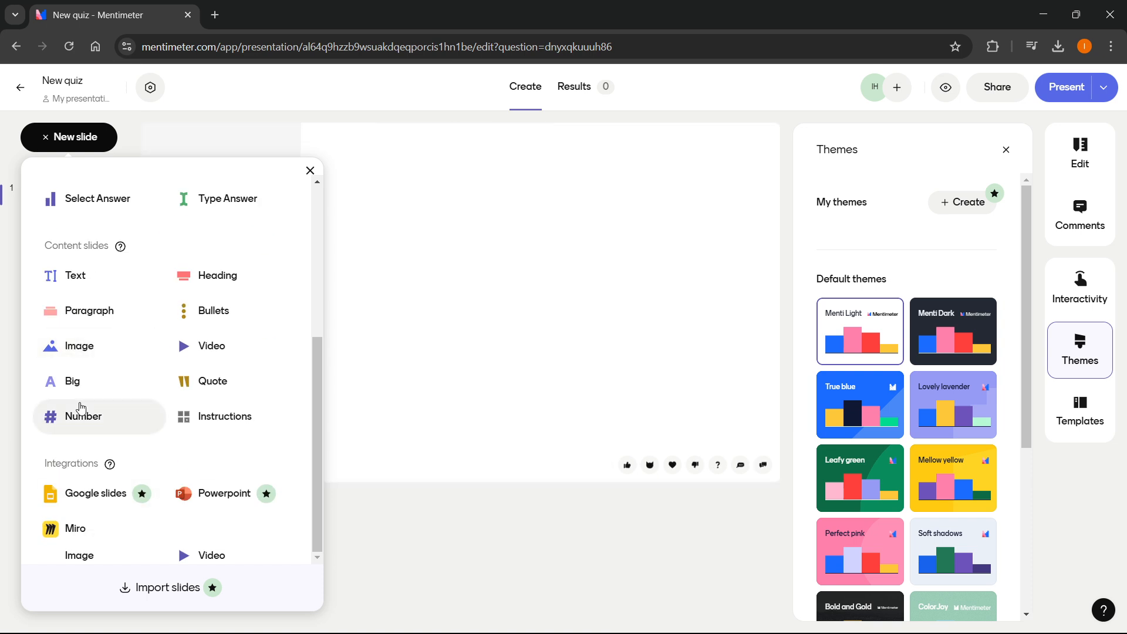
scroll(269, 238, "up", 5)
left_click(309, 174)
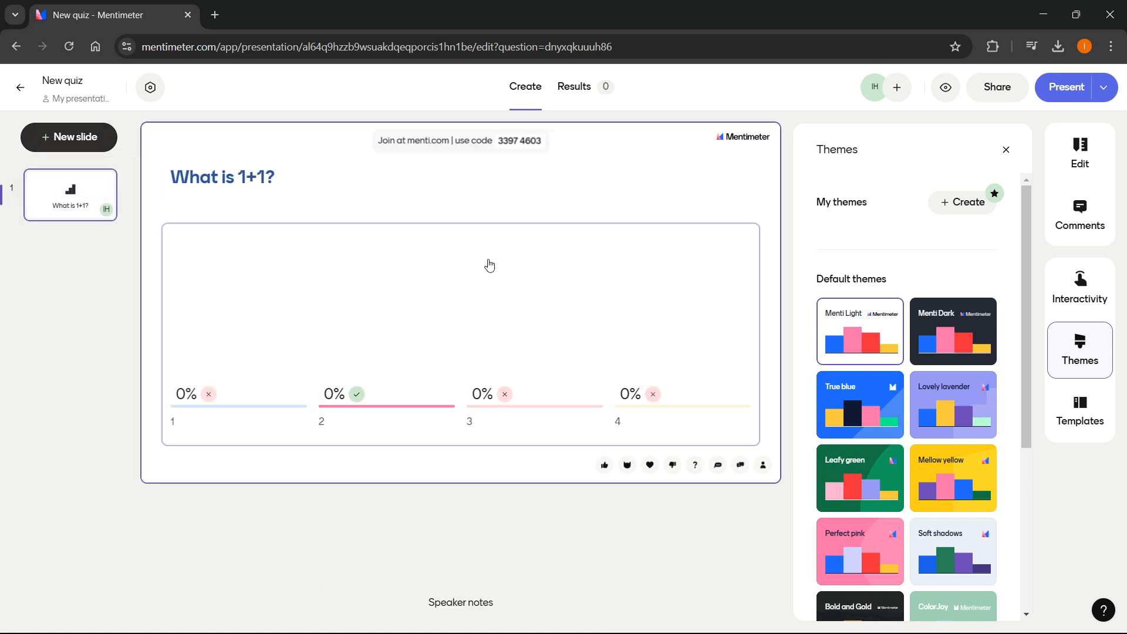